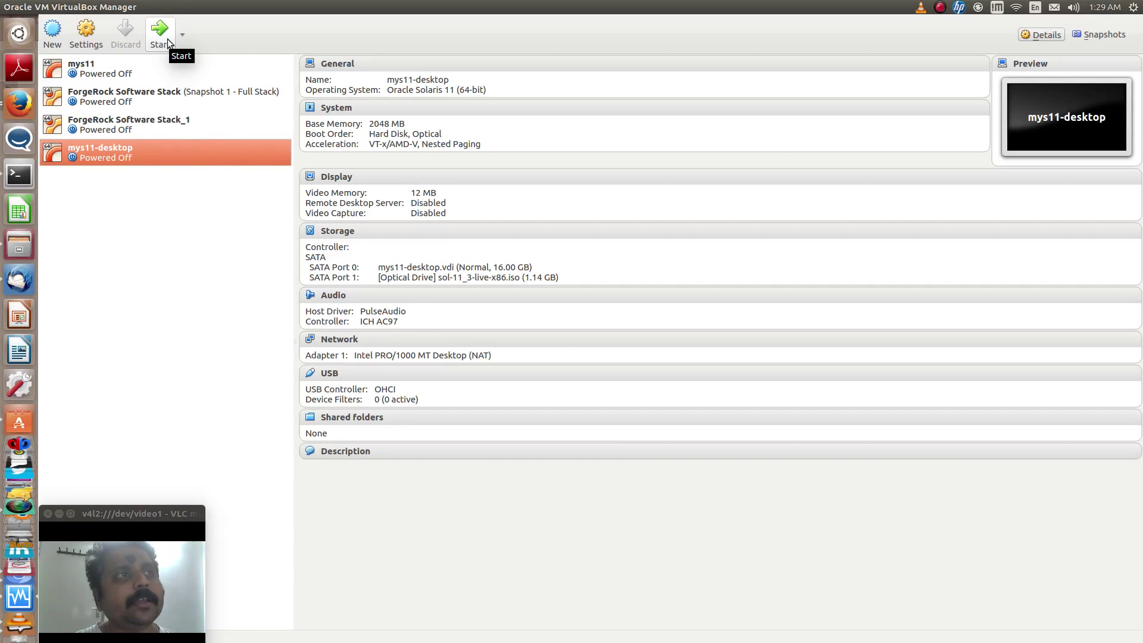
# Start a new machine named mys11-text, type Solaris, version Oracle Solaris 11 (64-bit)
pyautogui.click(53, 46)
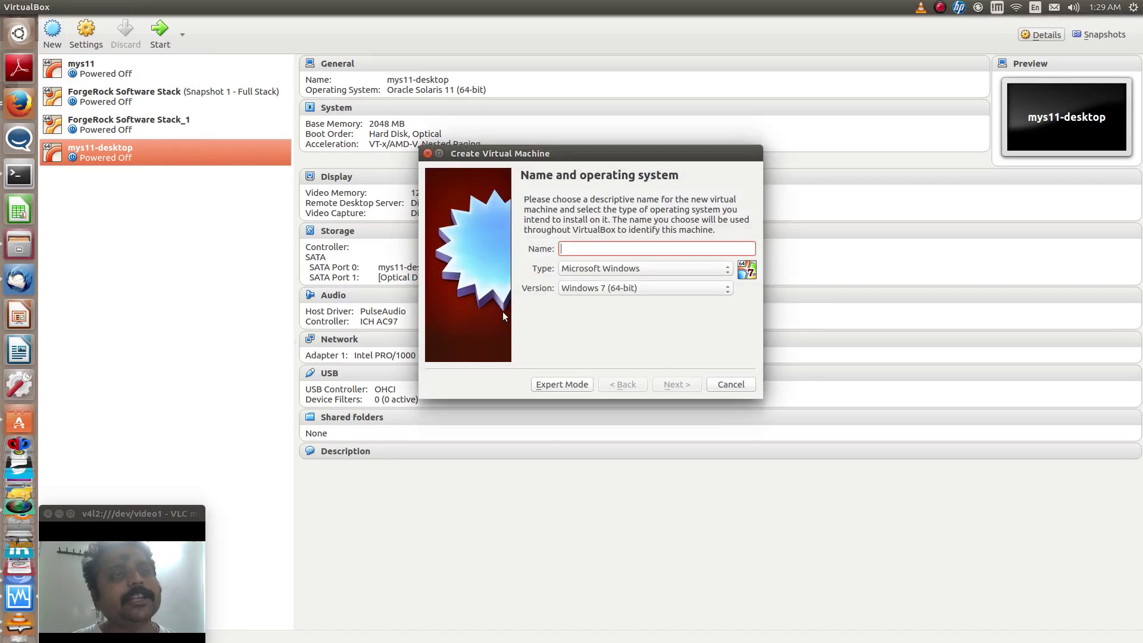
pyautogui.click(652, 266)
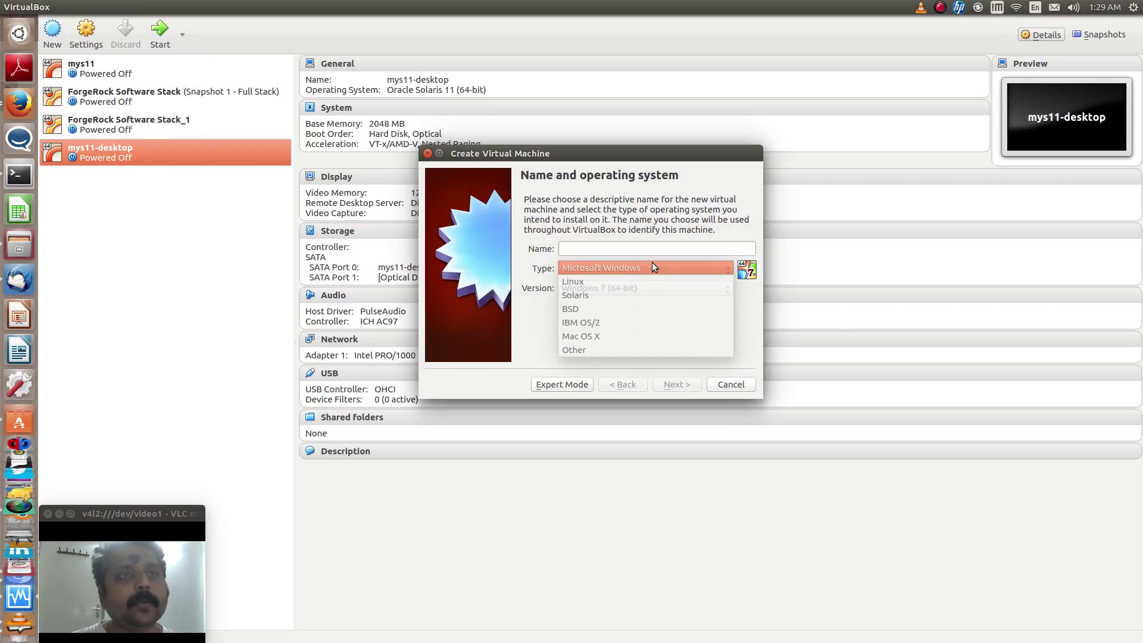
pyautogui.click(617, 296)
pyautogui.click(626, 288)
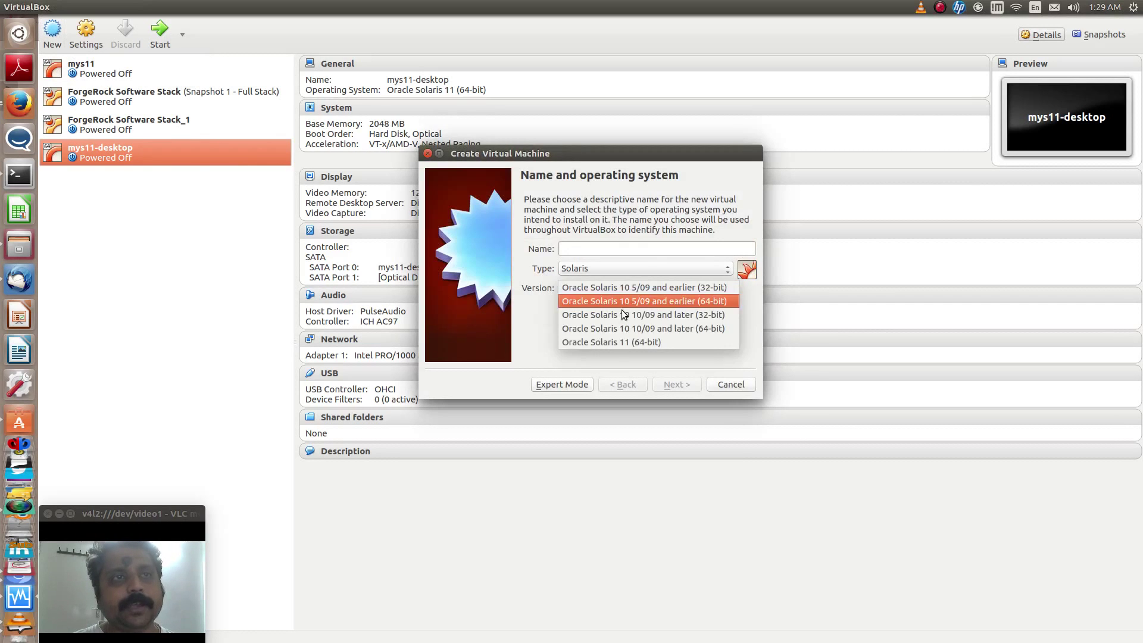
pyautogui.click(614, 344)
pyautogui.click(595, 256)
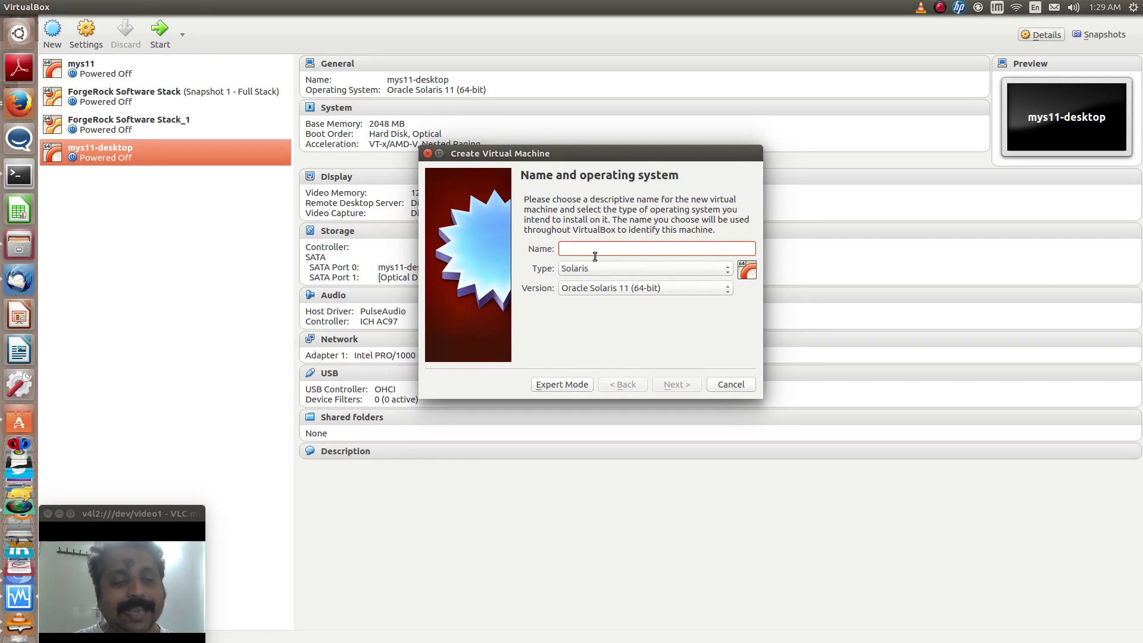
pyautogui.write('mys1')
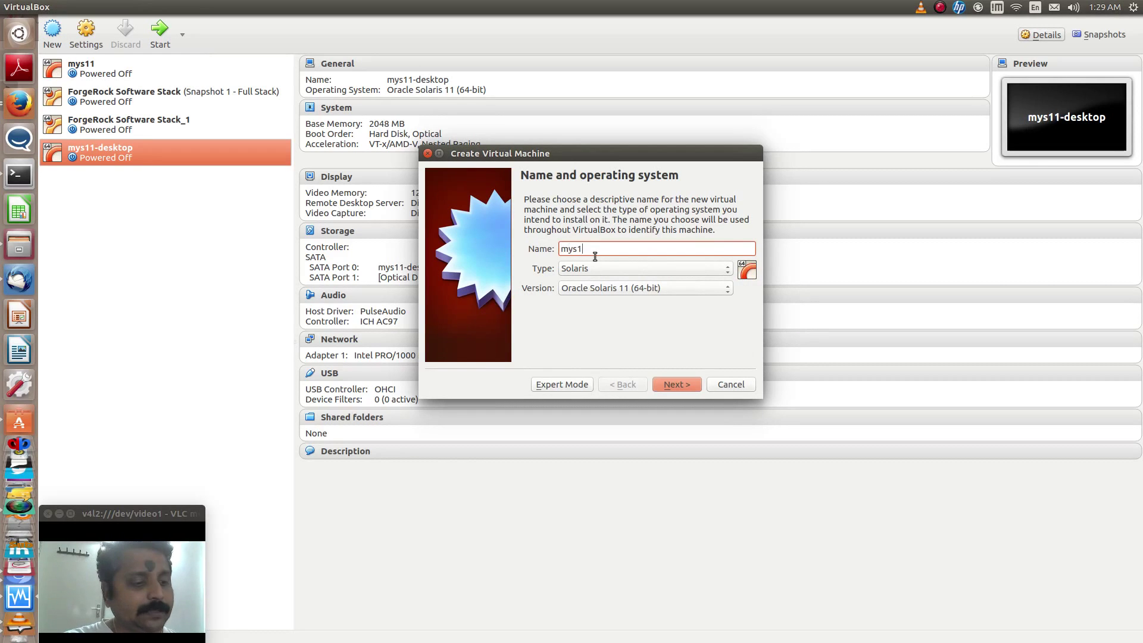
pyautogui.write('1-text')
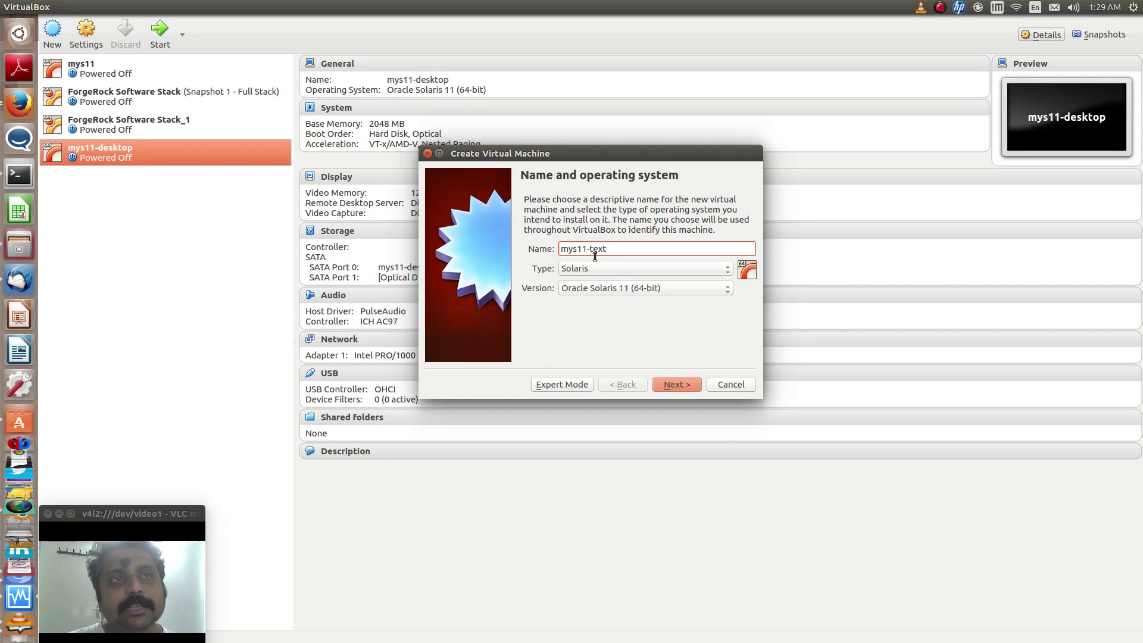
# Give the new machine 4096 MB of memory
pyautogui.click(693, 384)
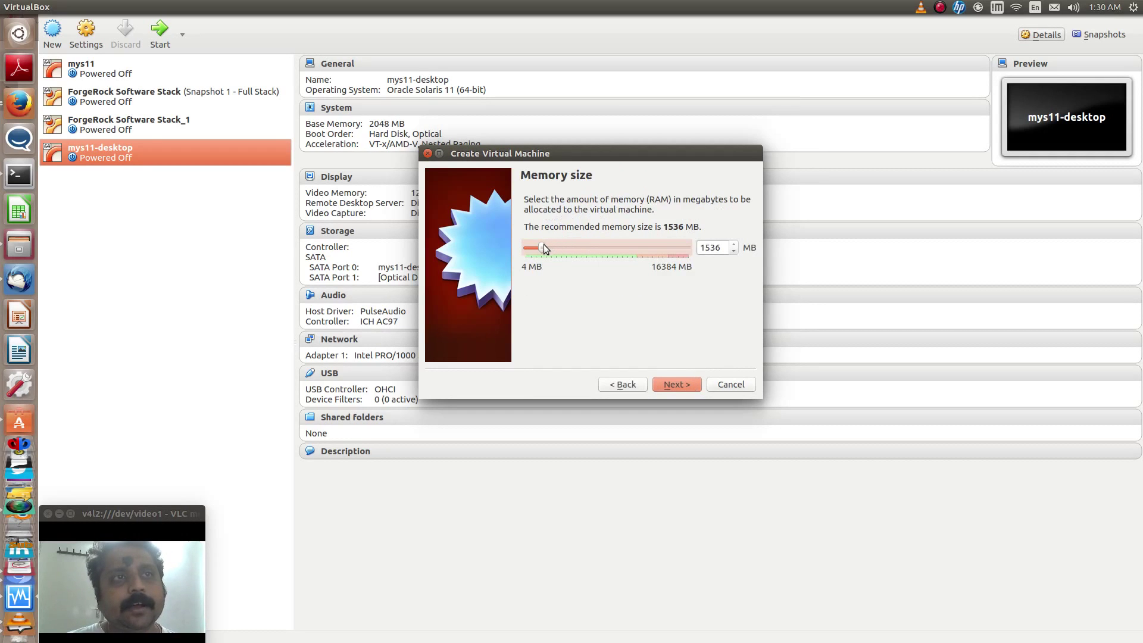
pyautogui.moveTo(543, 250); pyautogui.dragTo(566, 251)
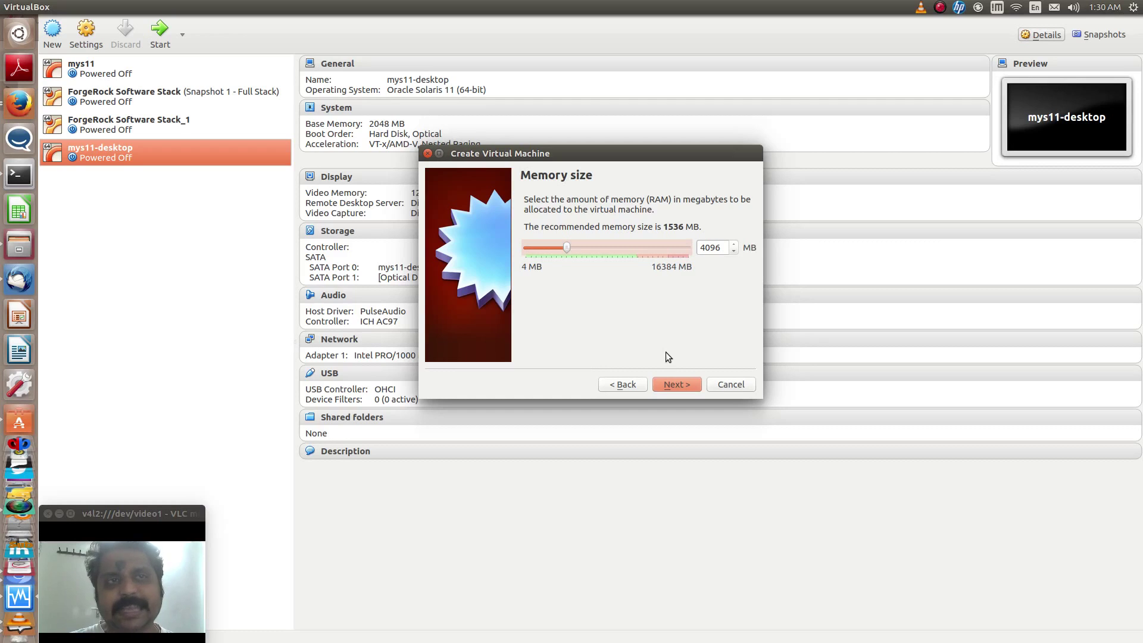
pyautogui.click(668, 381)
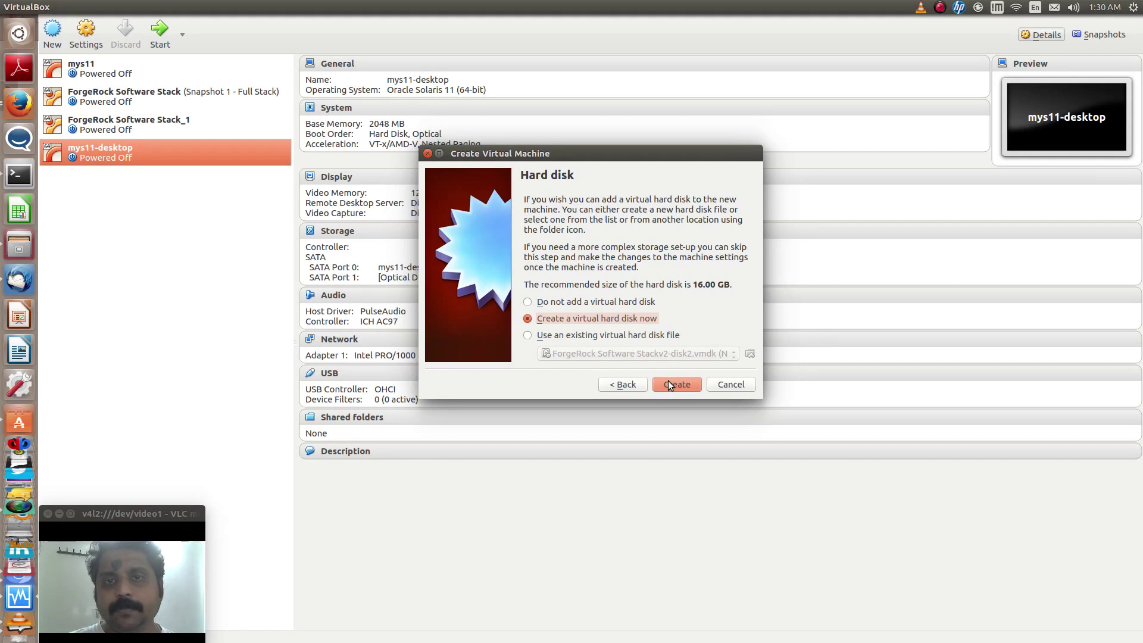
# Create a dynamically allocated 60 GB VDI hard disk and finish the mys11-text machine
pyautogui.click(668, 384)
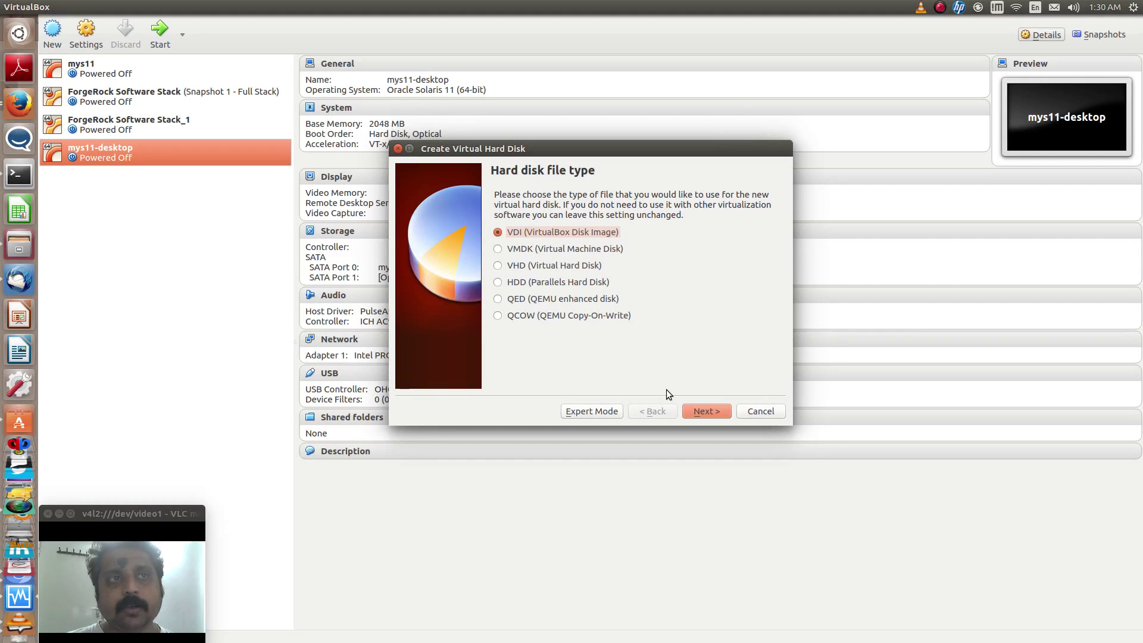
pyautogui.click(688, 411)
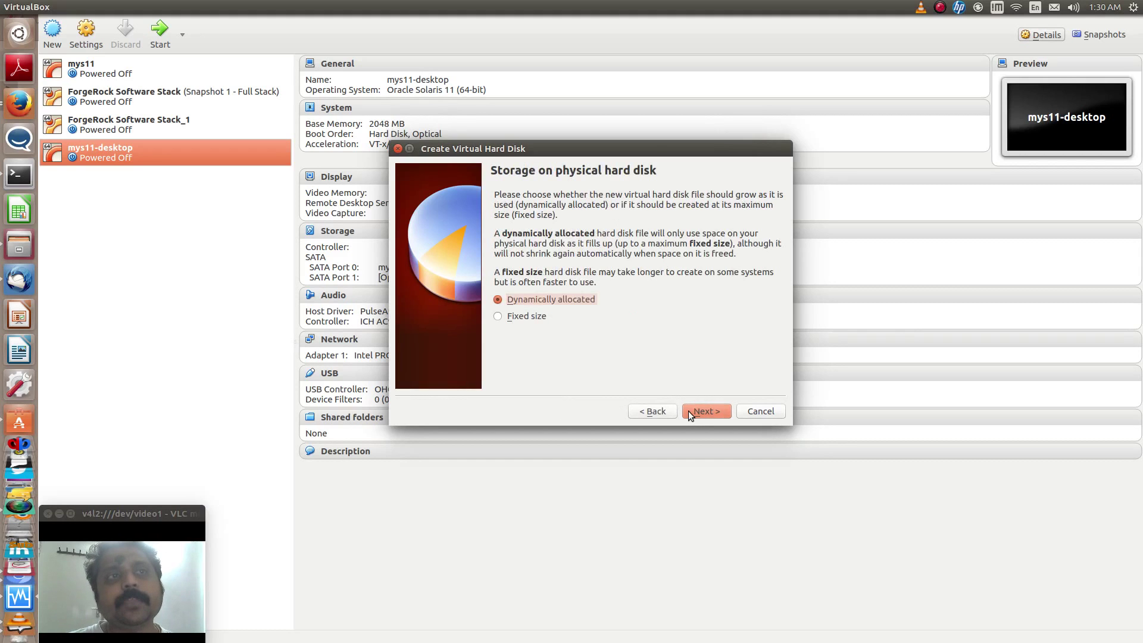
pyautogui.click(688, 411)
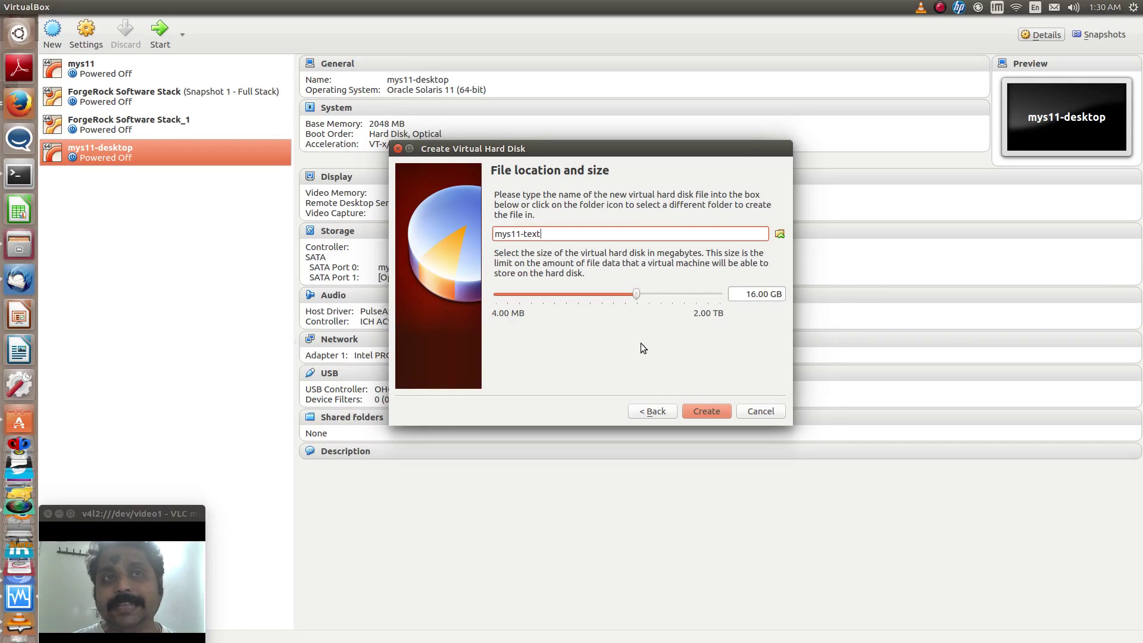
pyautogui.click(636, 296)
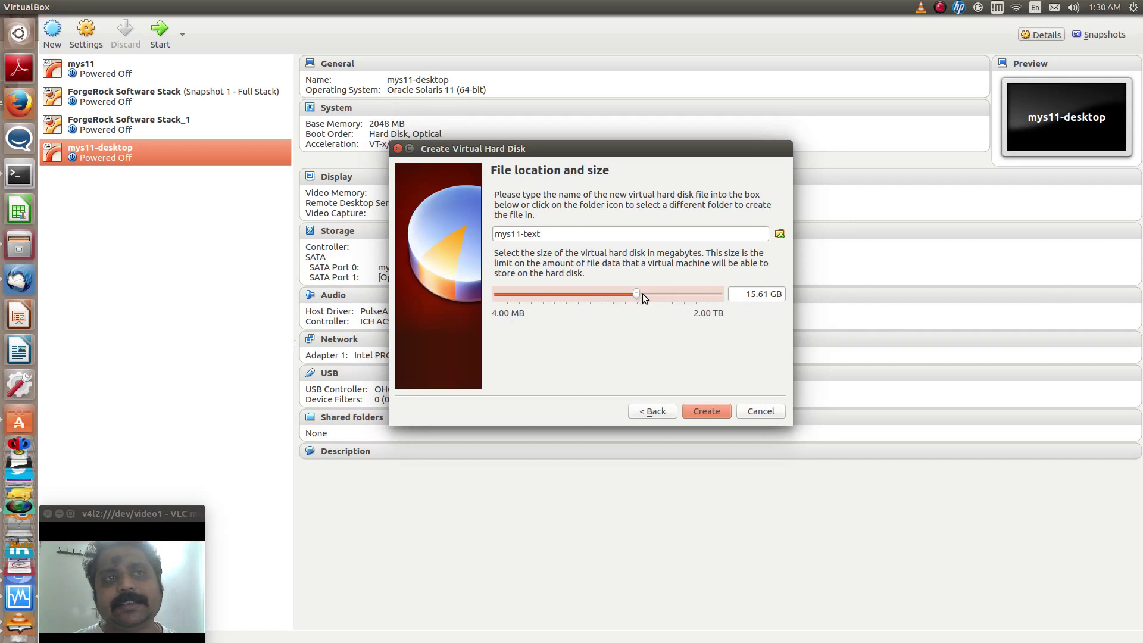
pyautogui.moveTo(759, 294)
pyautogui.mouseDown()
pyautogui.moveTo(742, 294)
pyautogui.moveTo(768, 299)
pyautogui.mouseUp()
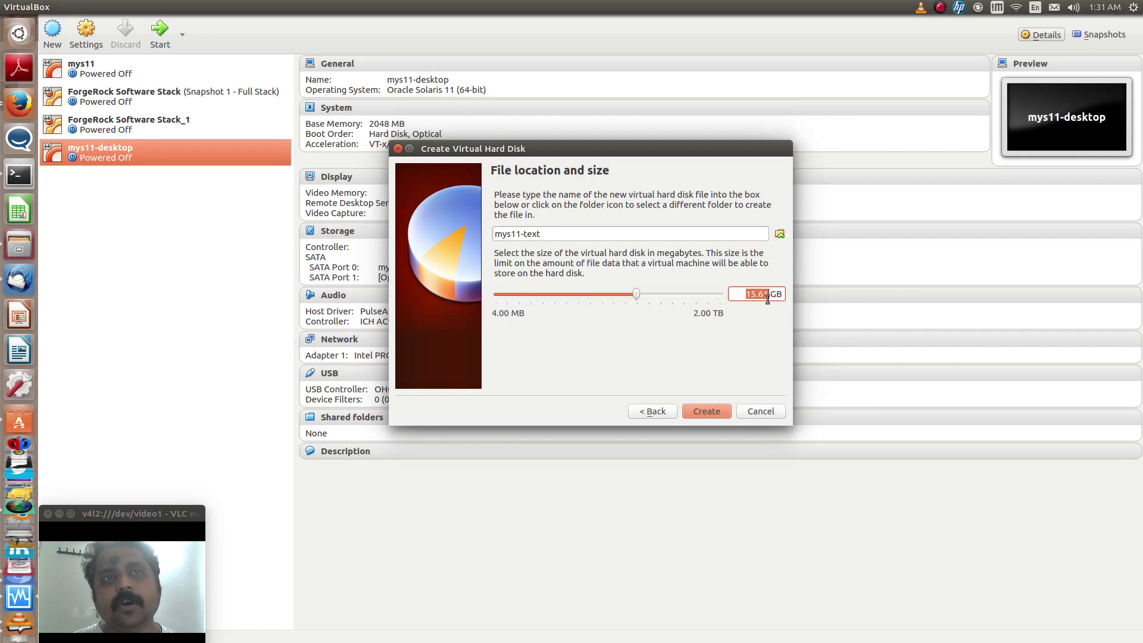
pyautogui.write('60')
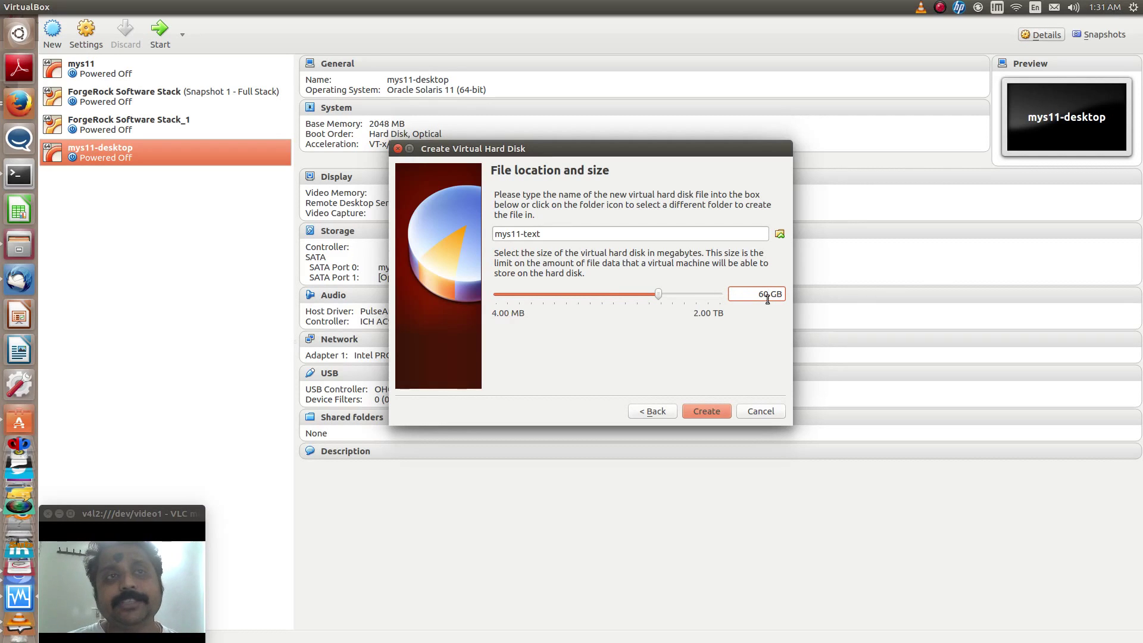
pyautogui.click(706, 412)
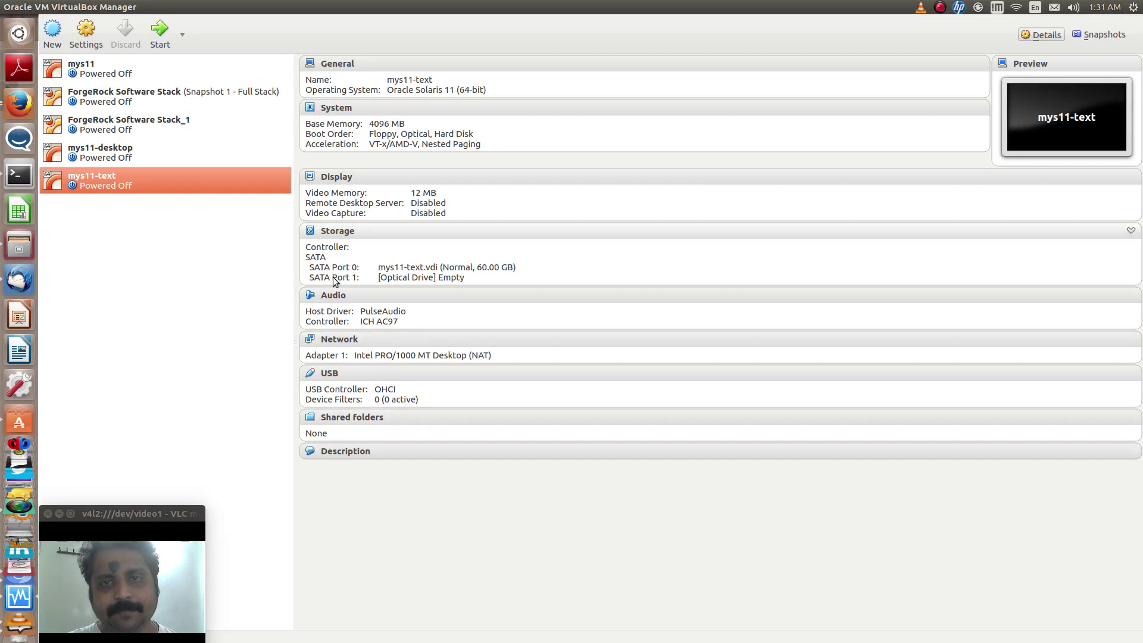
# Trial-start mys11-text, dismiss the start-up disk prompt without an image, and save its state
pyautogui.click(161, 36)
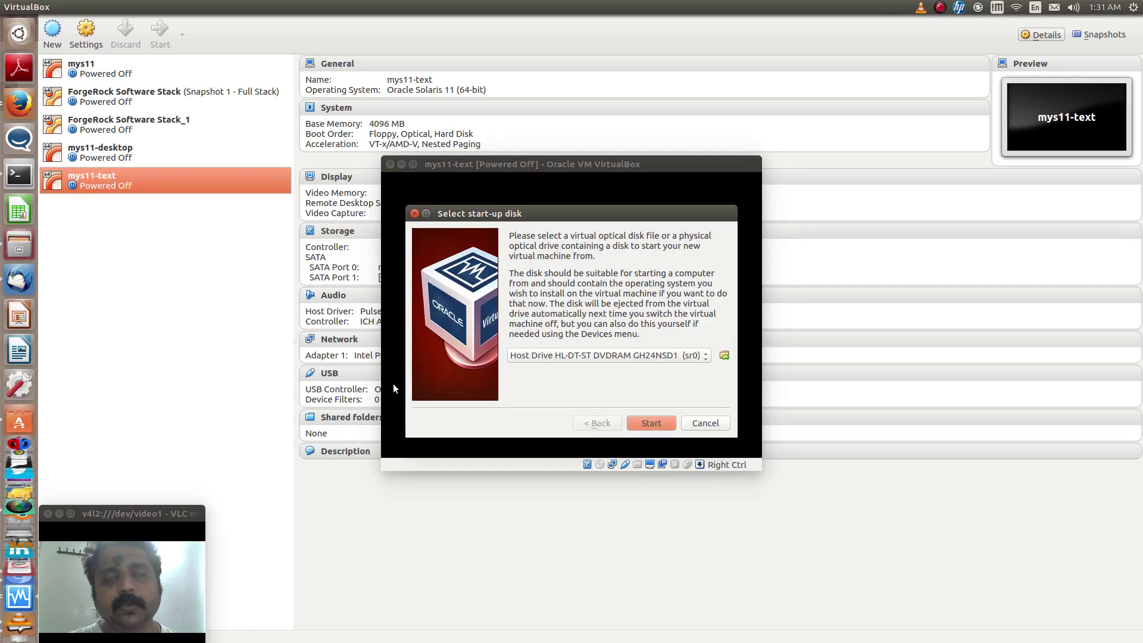
pyautogui.click(723, 356)
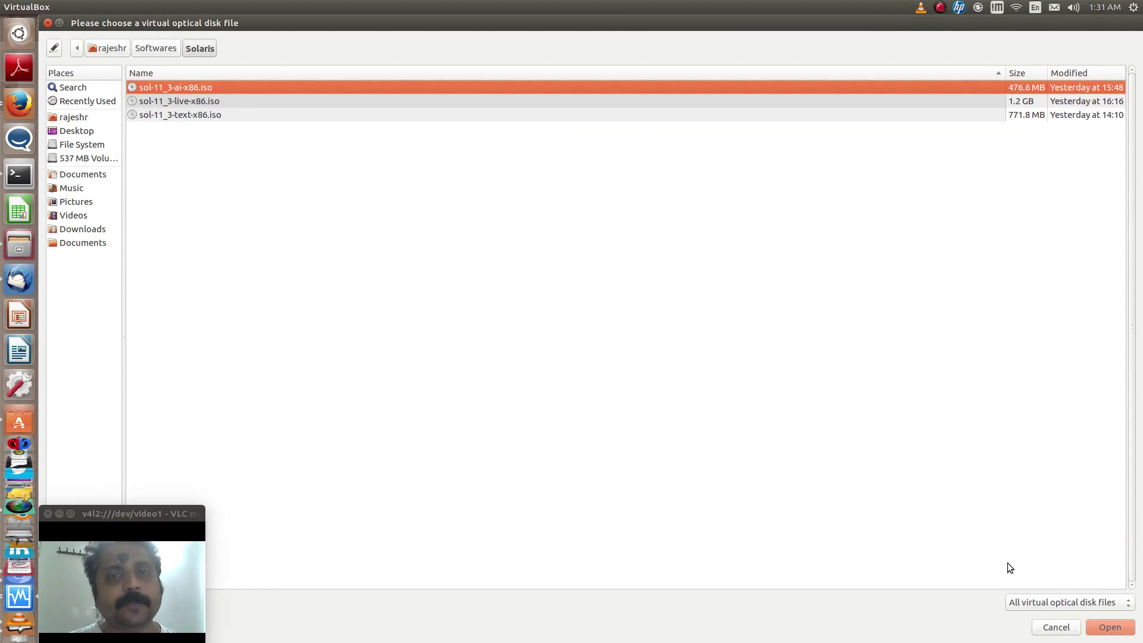
pyautogui.click(1051, 628)
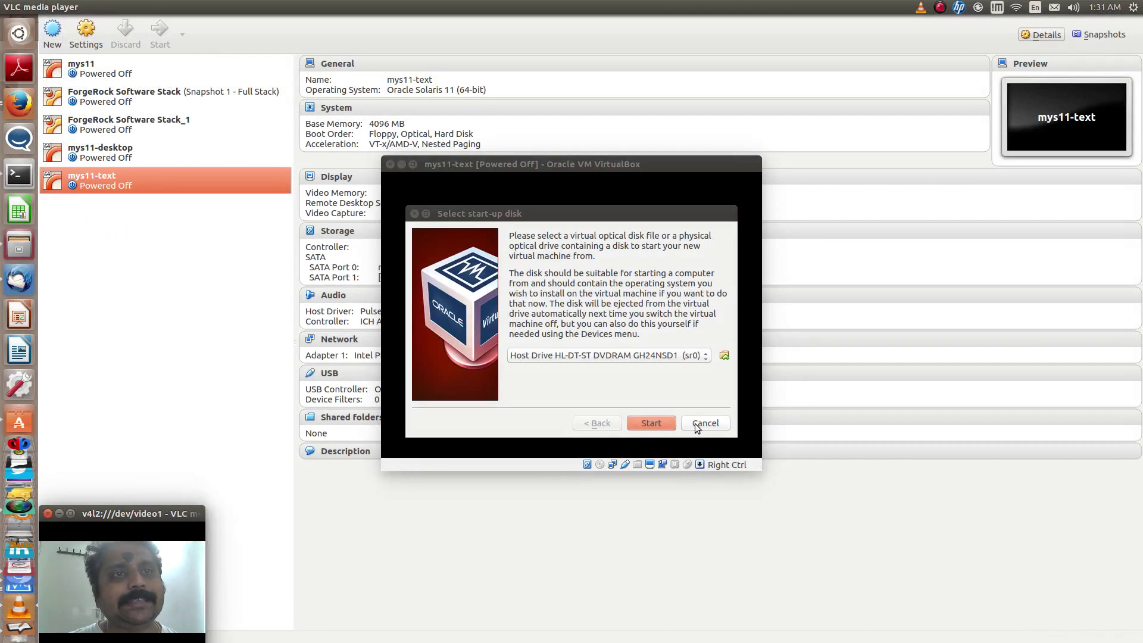
pyautogui.click(696, 427)
pyautogui.click(391, 164)
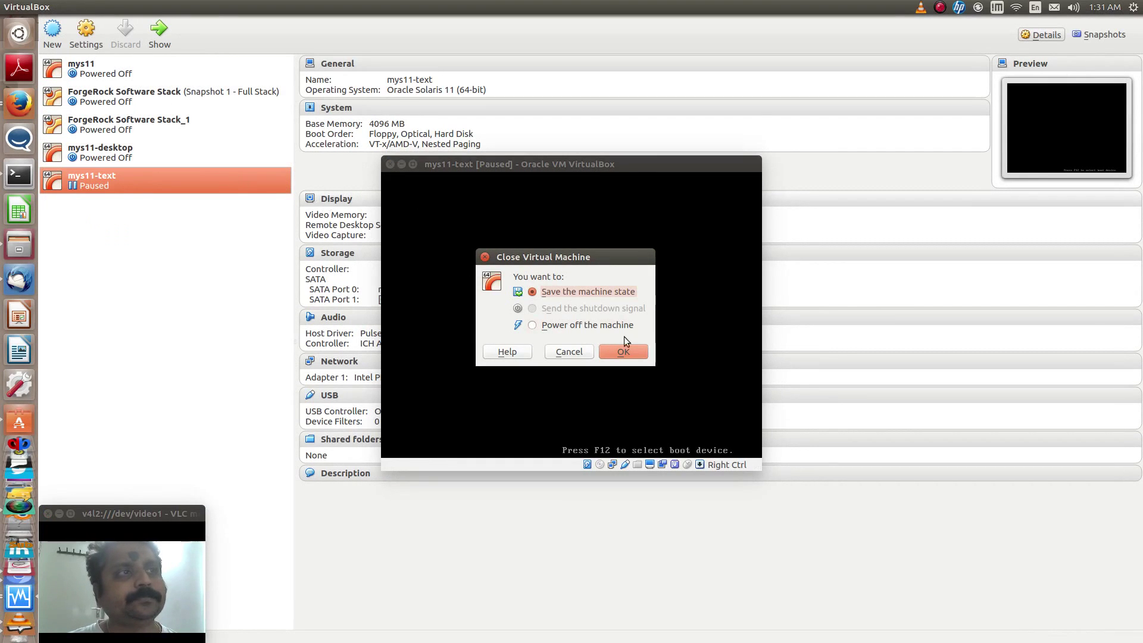
pyautogui.click(632, 349)
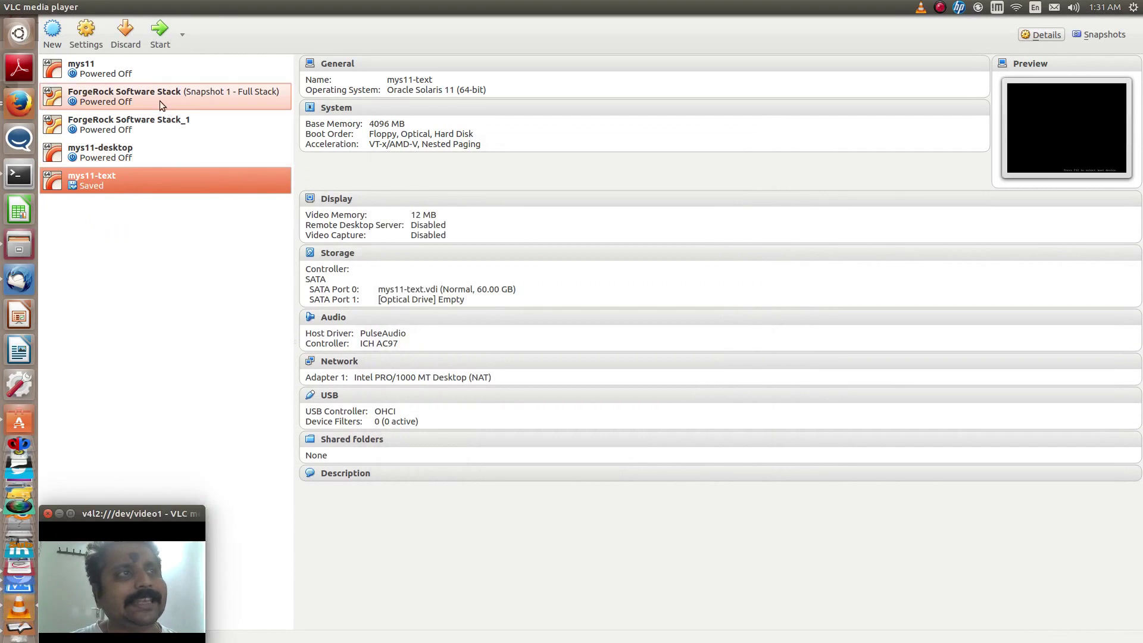
# Look over mys11-text's System settings and context menu without changing anything
pyautogui.click(85, 34)
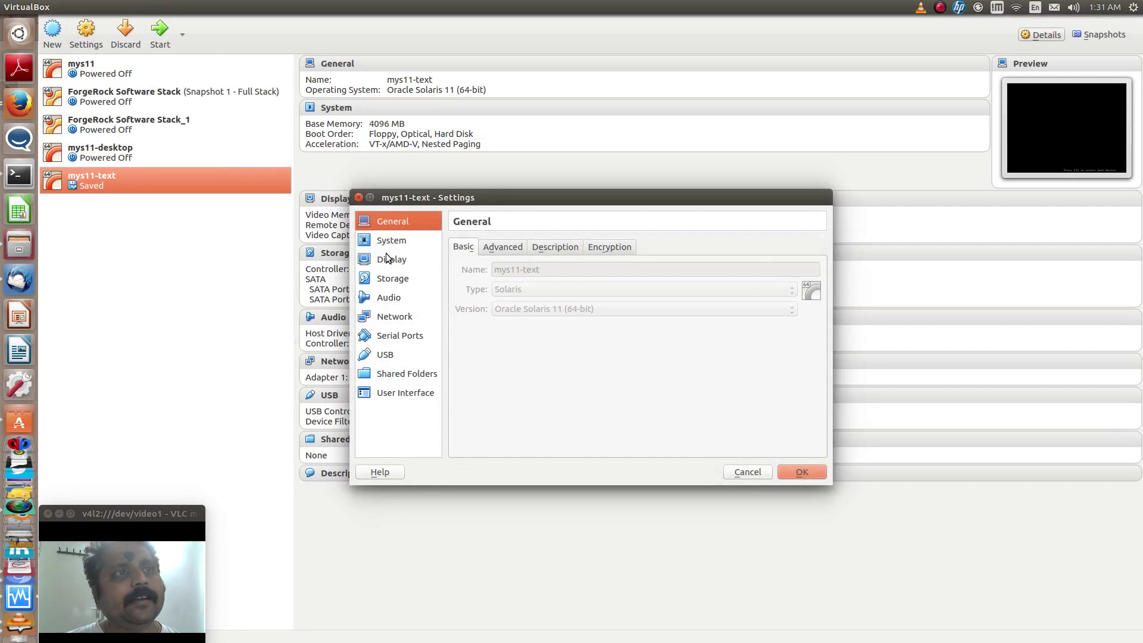
pyautogui.click(386, 241)
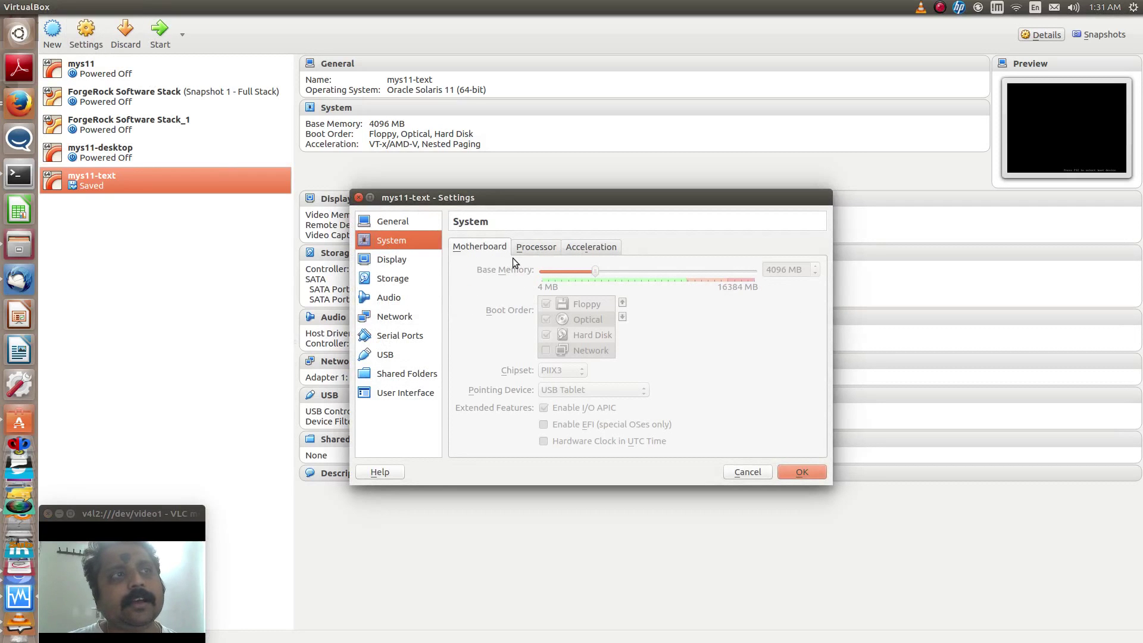
pyautogui.click(784, 474)
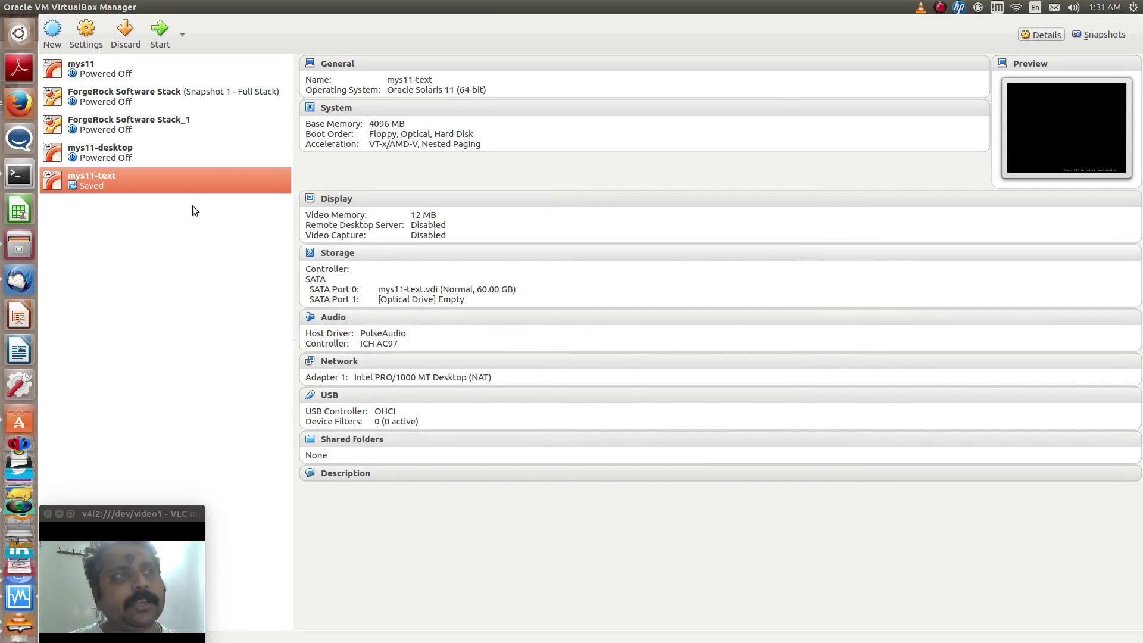
pyautogui.rightClick(181, 188)
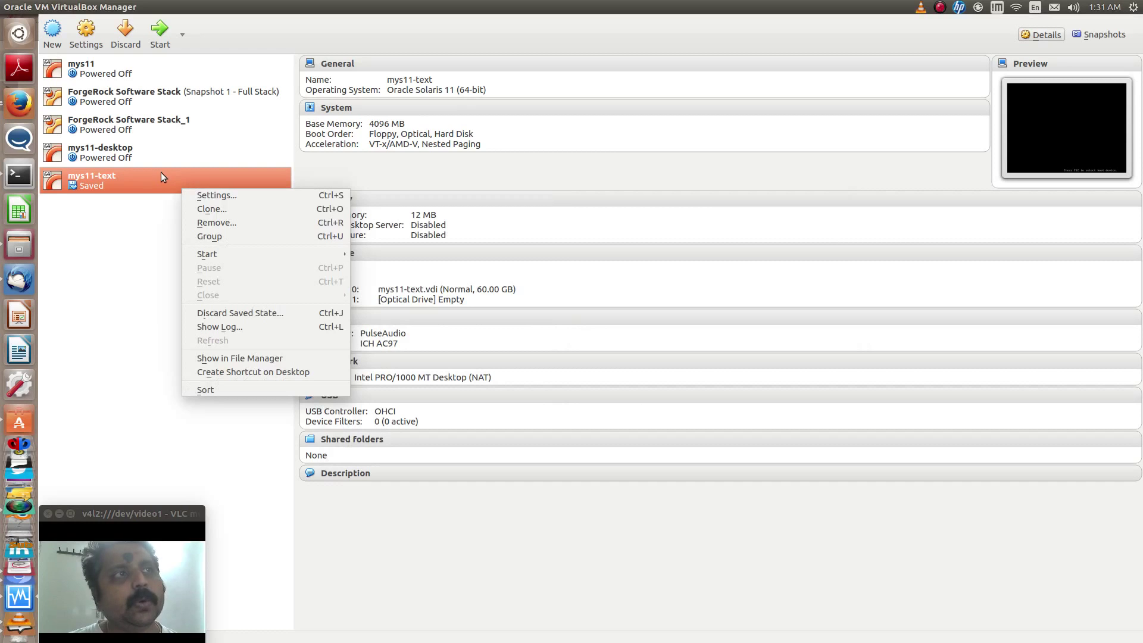
pyautogui.click(161, 172)
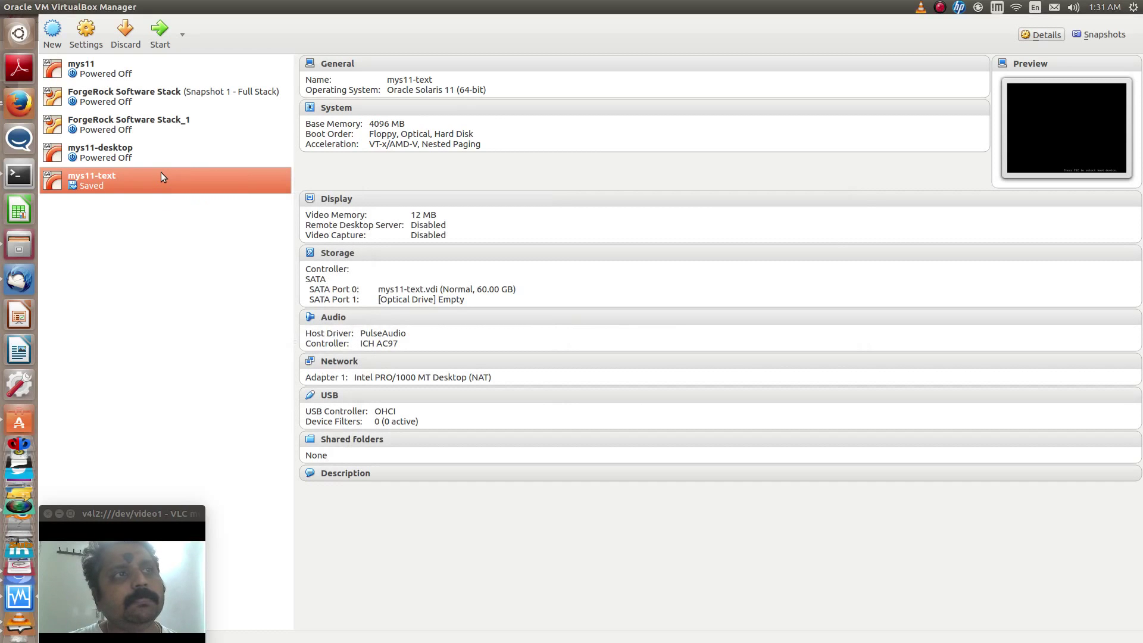
# Start mys11-text again and power it off after it halts with no bootable medium
pyautogui.click(161, 30)
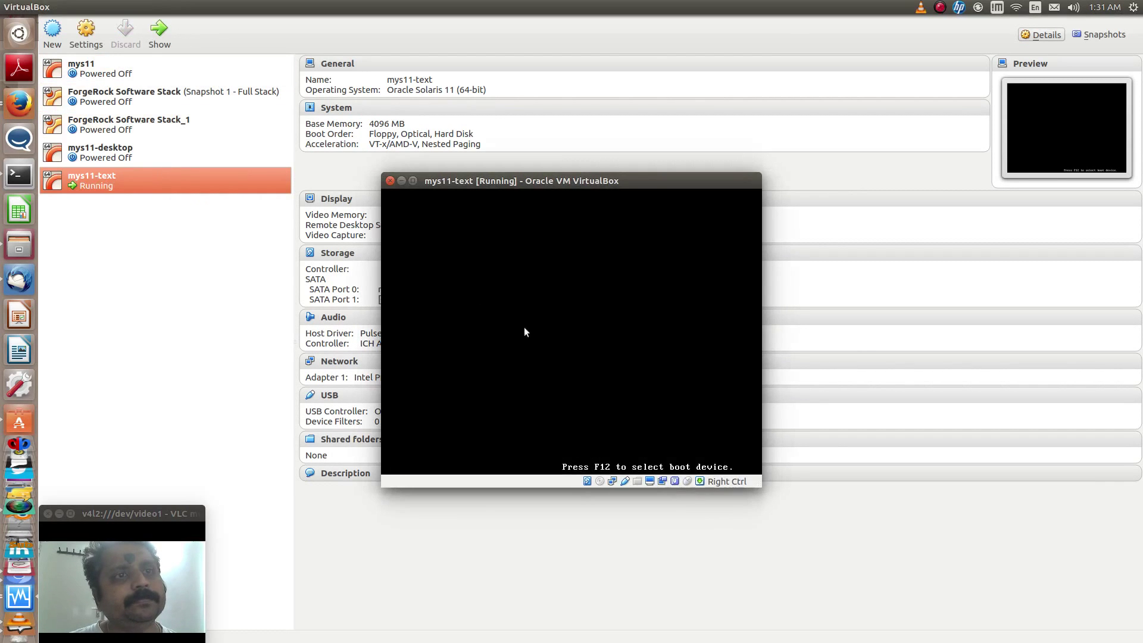
pyautogui.click(390, 181)
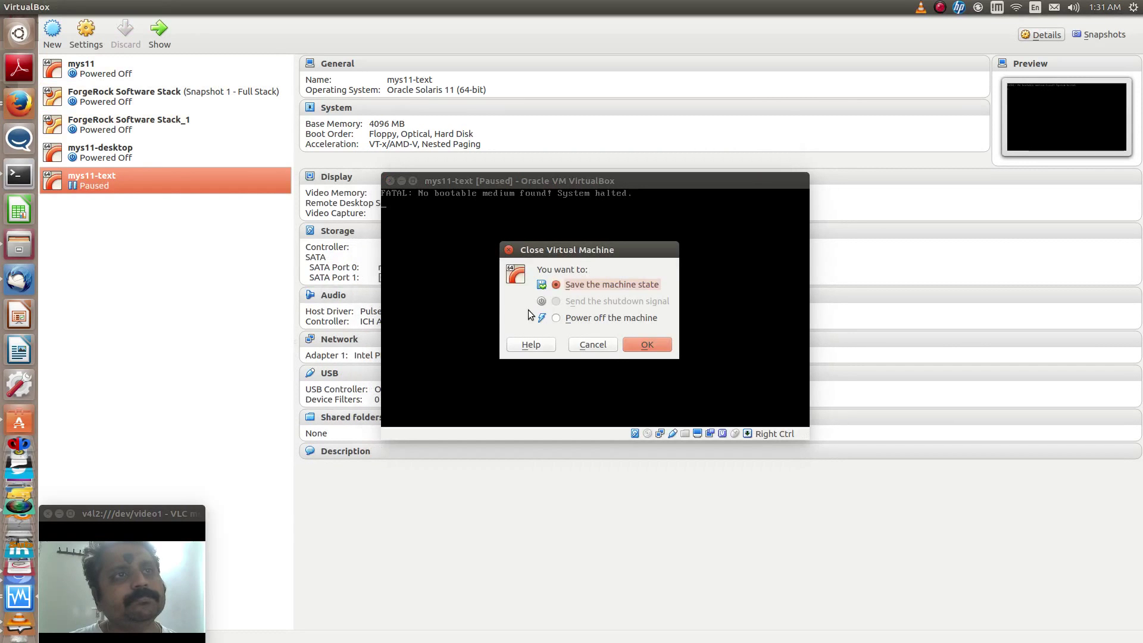
pyautogui.click(587, 316)
pyautogui.click(642, 342)
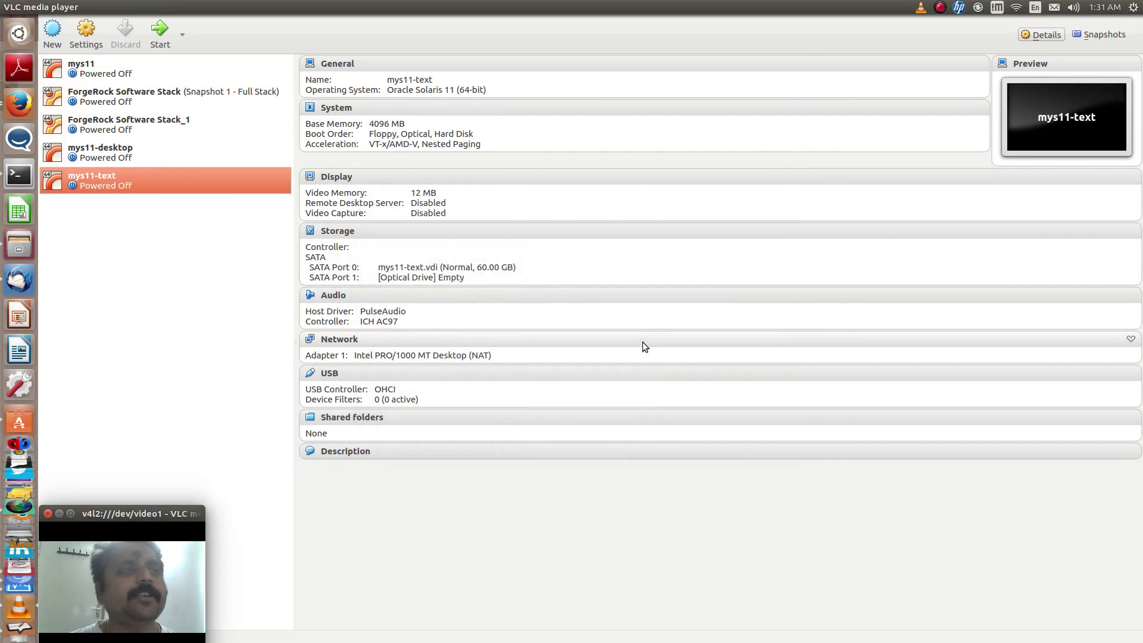
# Disable Floppy boot and order Hard Disk then Optical first in mys11-text's System settings
pyautogui.click(83, 39)
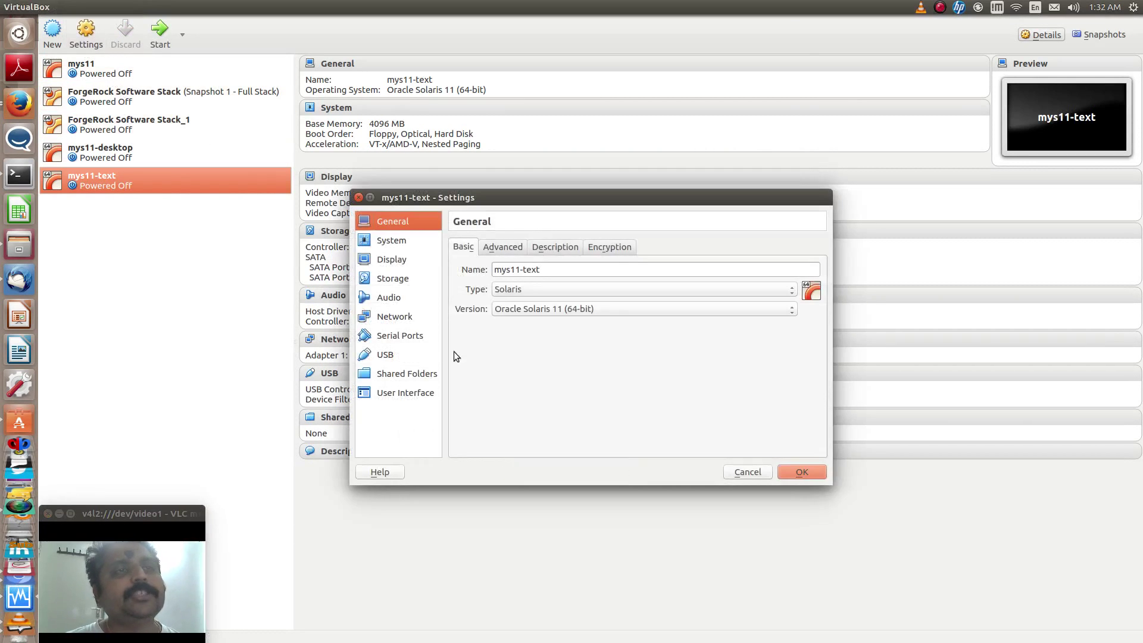
pyautogui.click(395, 241)
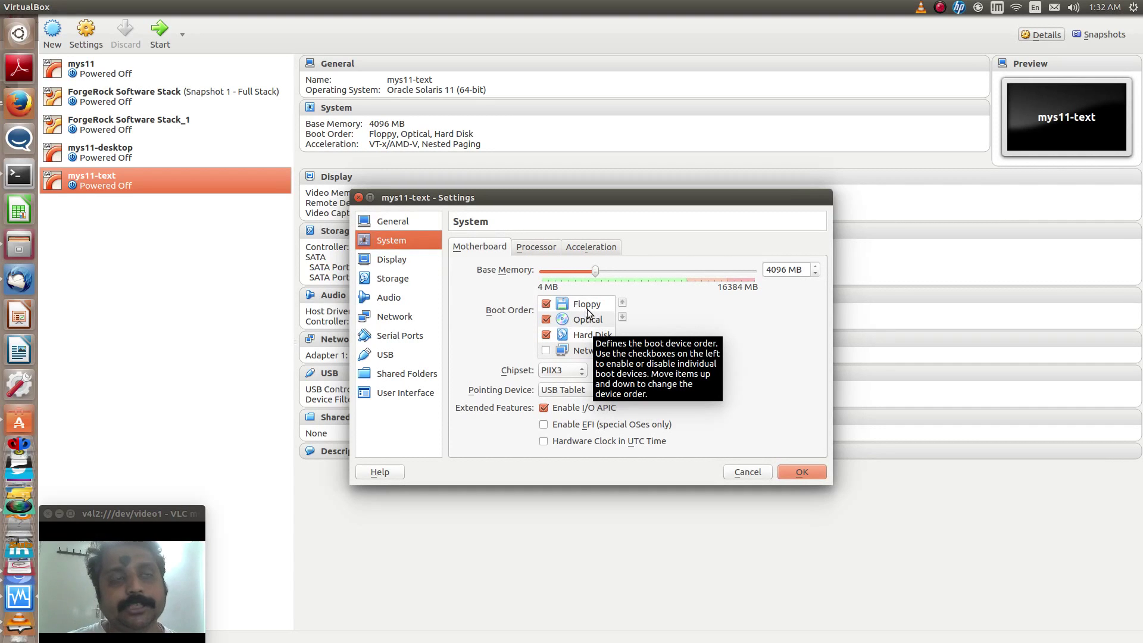
pyautogui.click(545, 307)
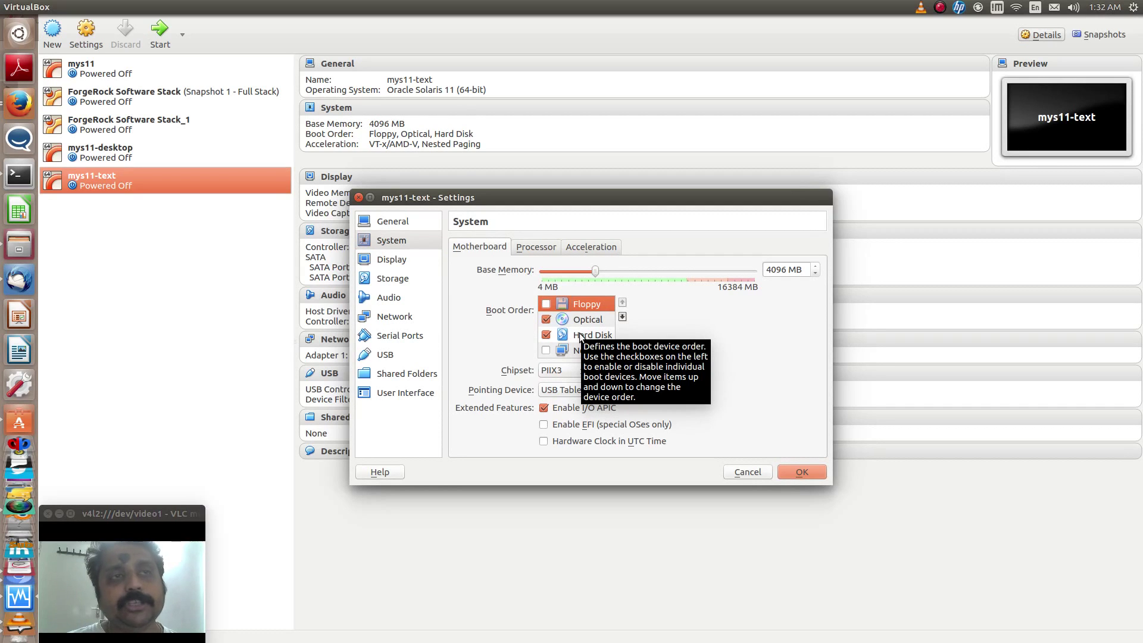
pyautogui.click(580, 335)
pyautogui.click(623, 303)
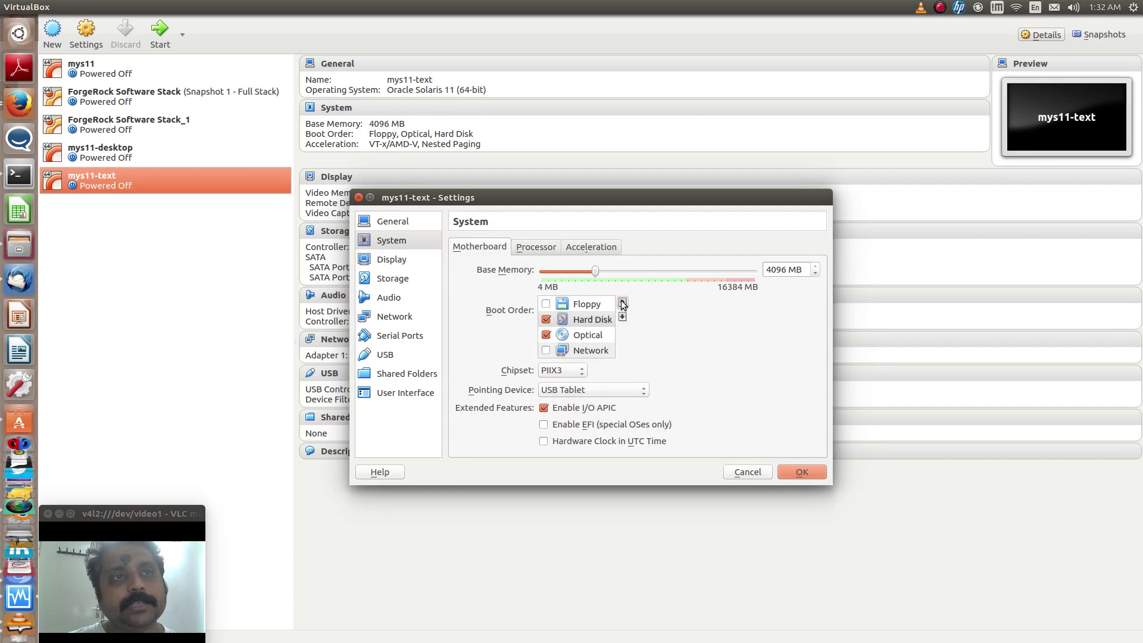
pyautogui.click(622, 303)
pyautogui.click(587, 335)
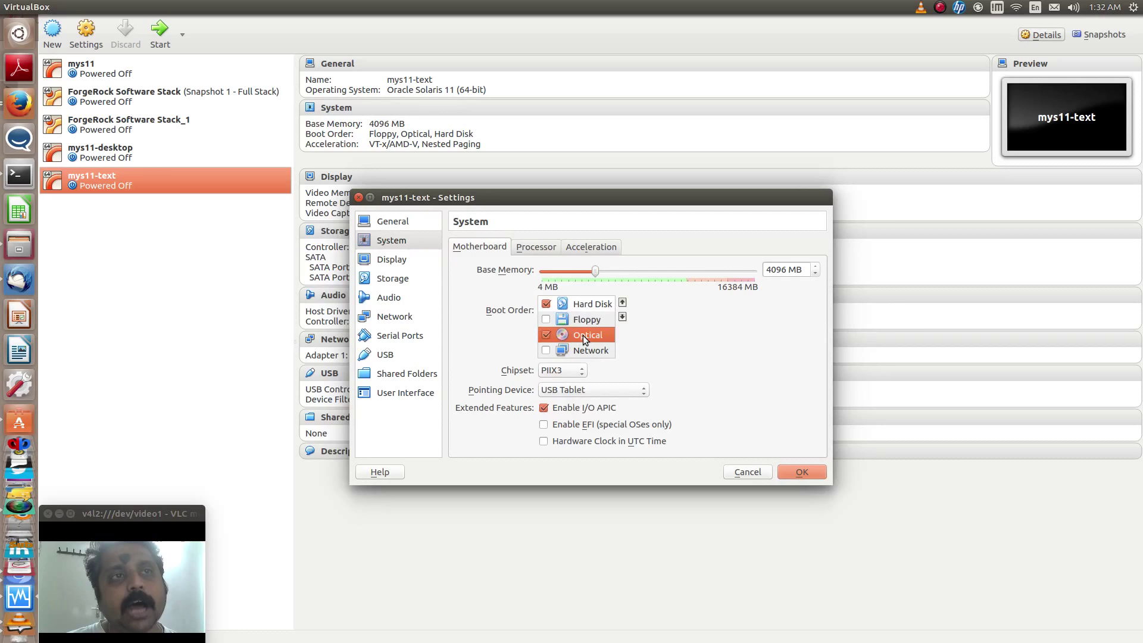
pyautogui.click(622, 303)
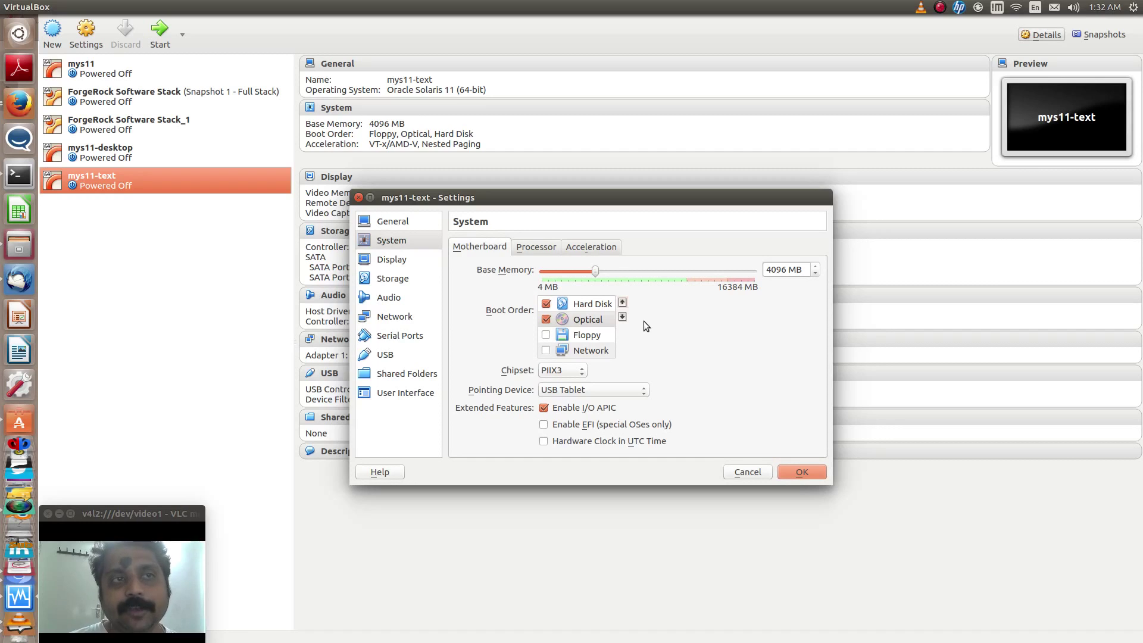
pyautogui.click(399, 317)
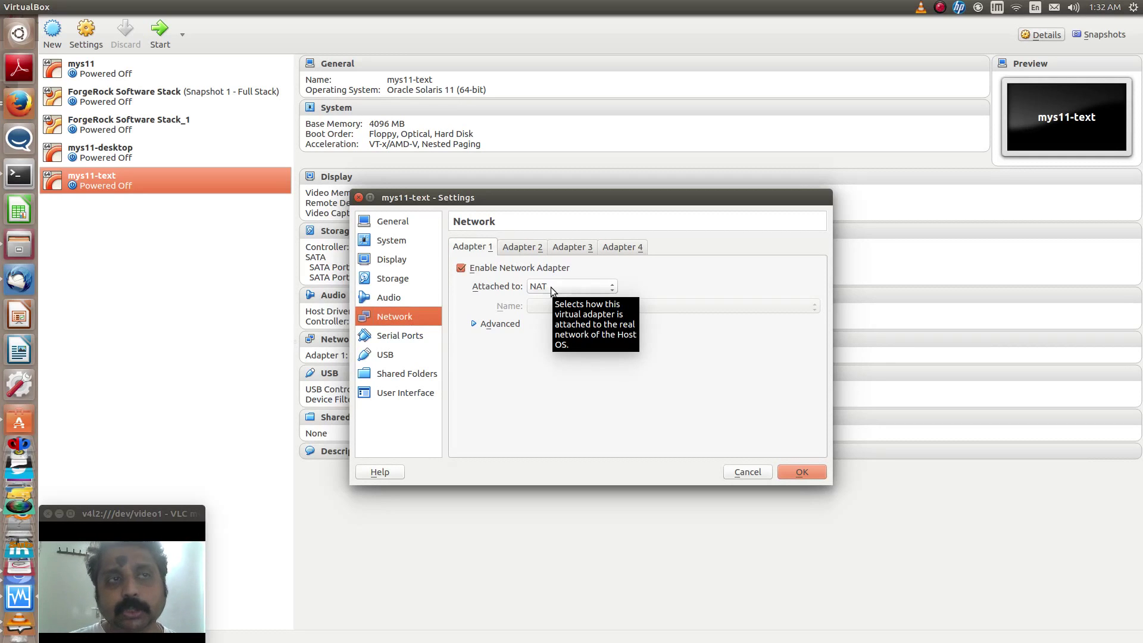
# Attach Adapter 1 to Internal Network 'intnet' and save mys11-text's settings
pyautogui.click(552, 289)
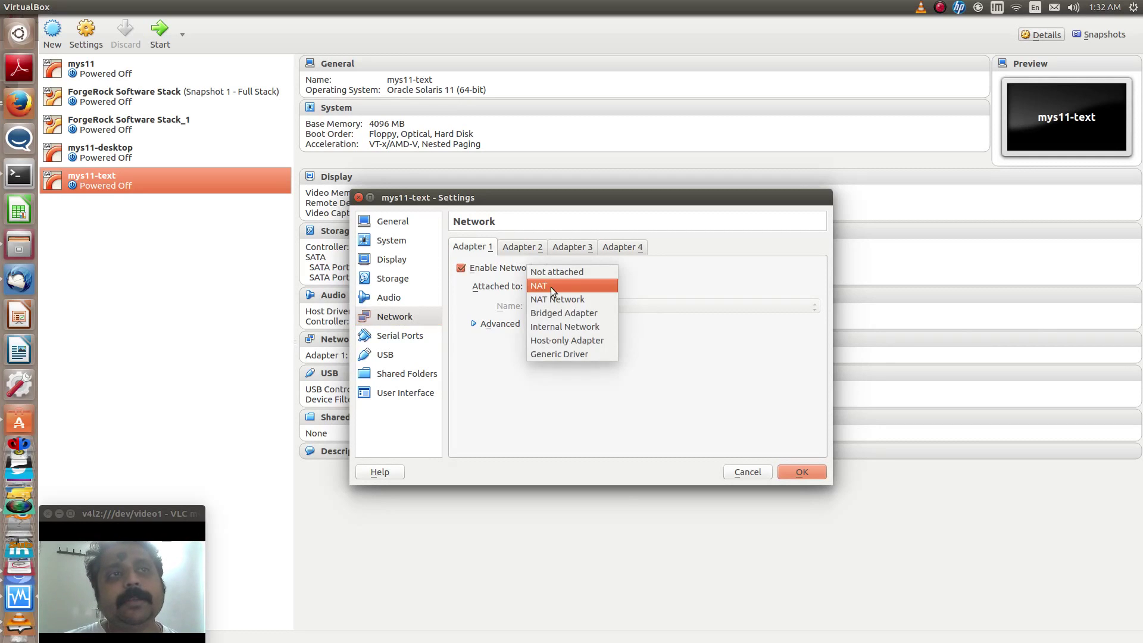
pyautogui.click(551, 325)
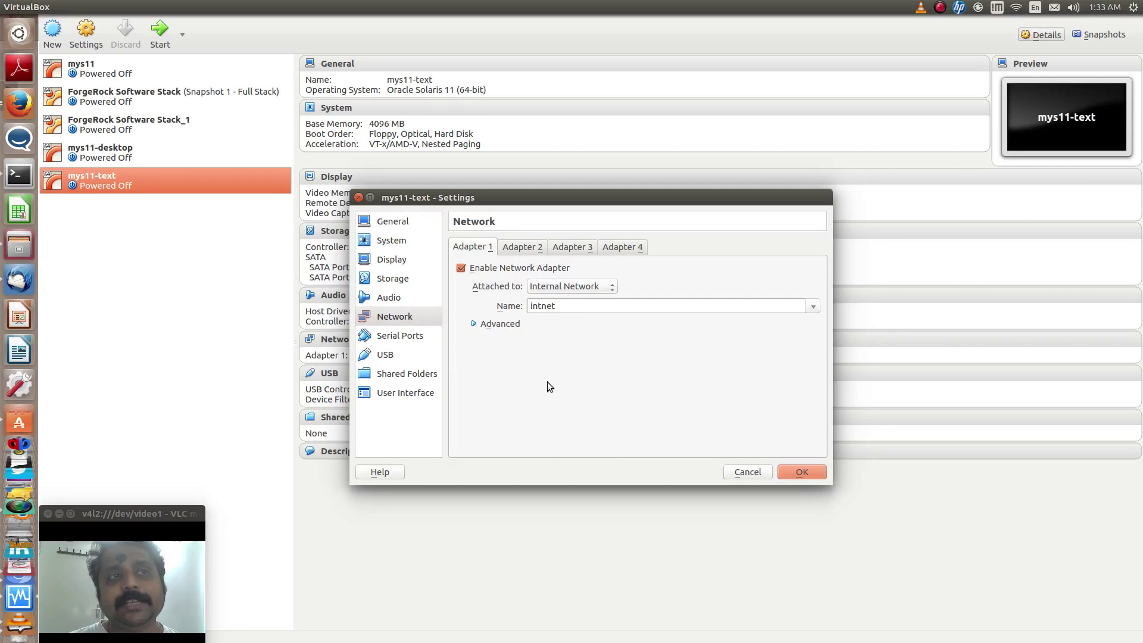
pyautogui.click(426, 374)
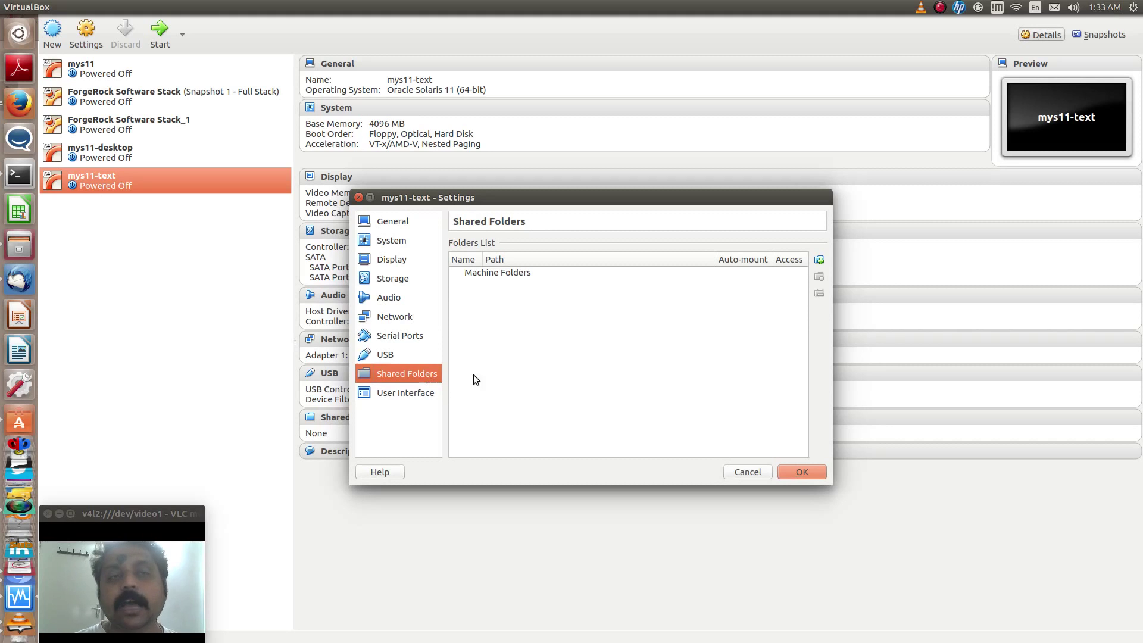
pyautogui.click(808, 470)
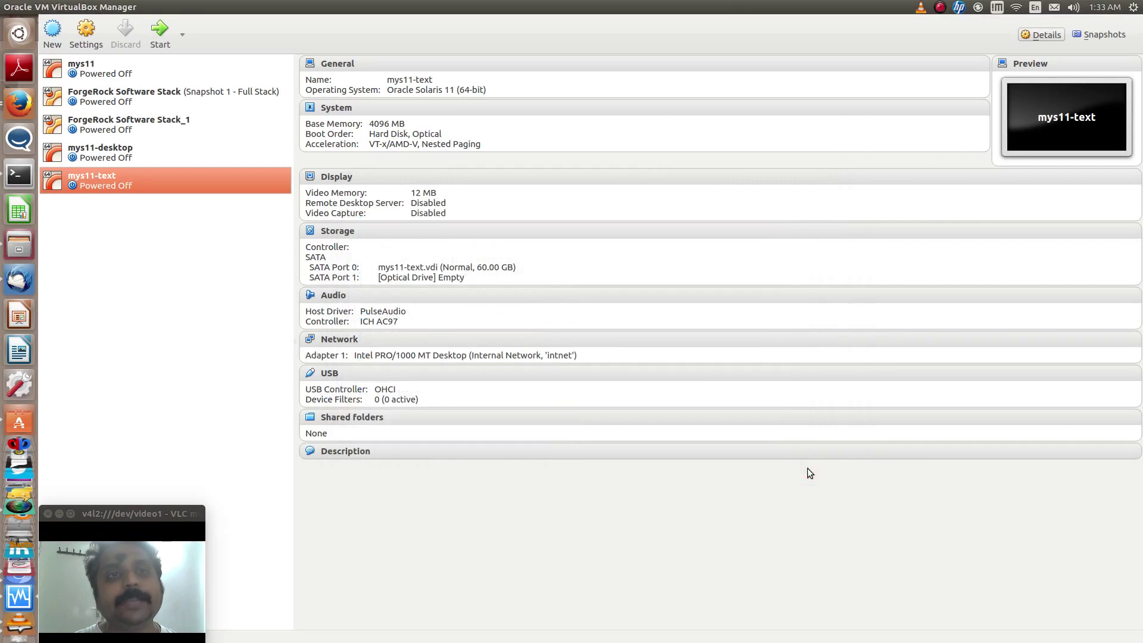
pyautogui.click(156, 35)
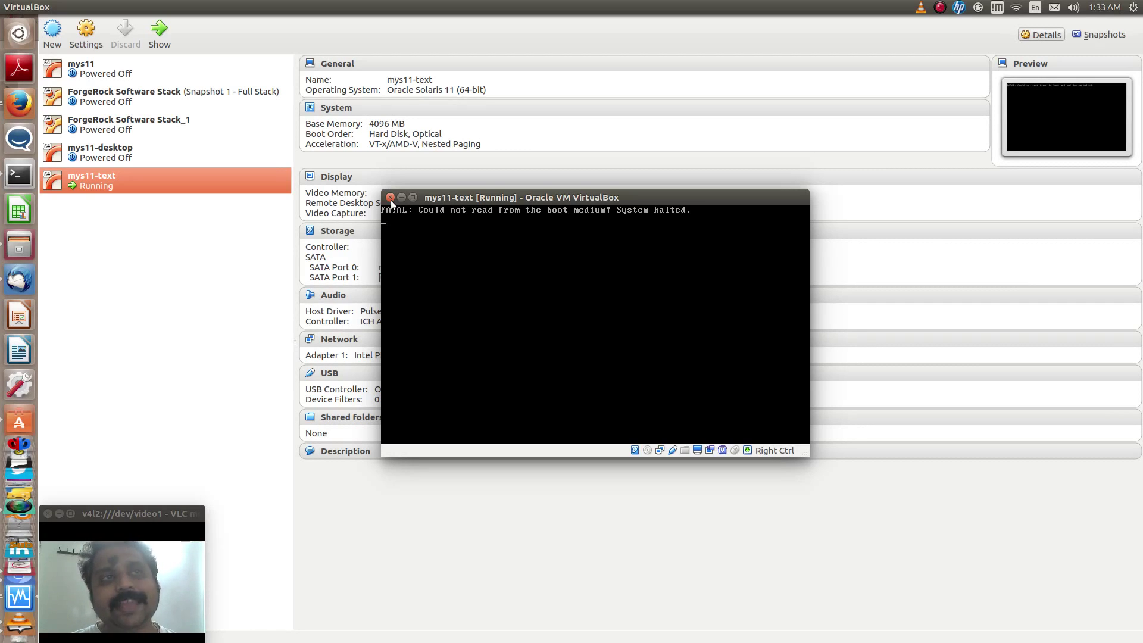
pyautogui.click(390, 197)
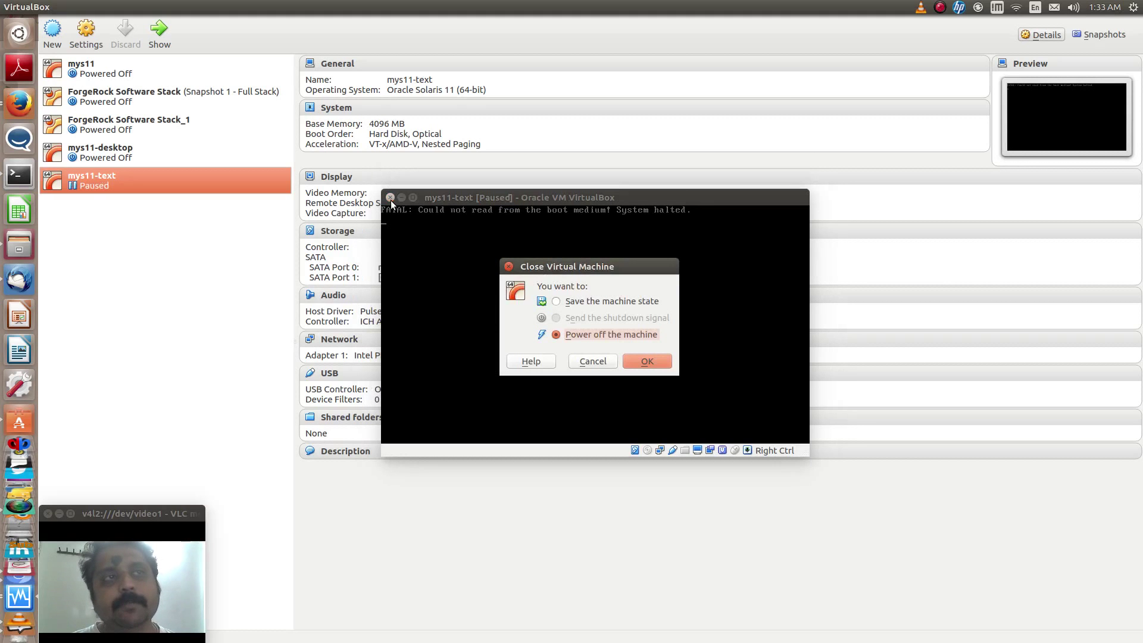
pyautogui.click(646, 361)
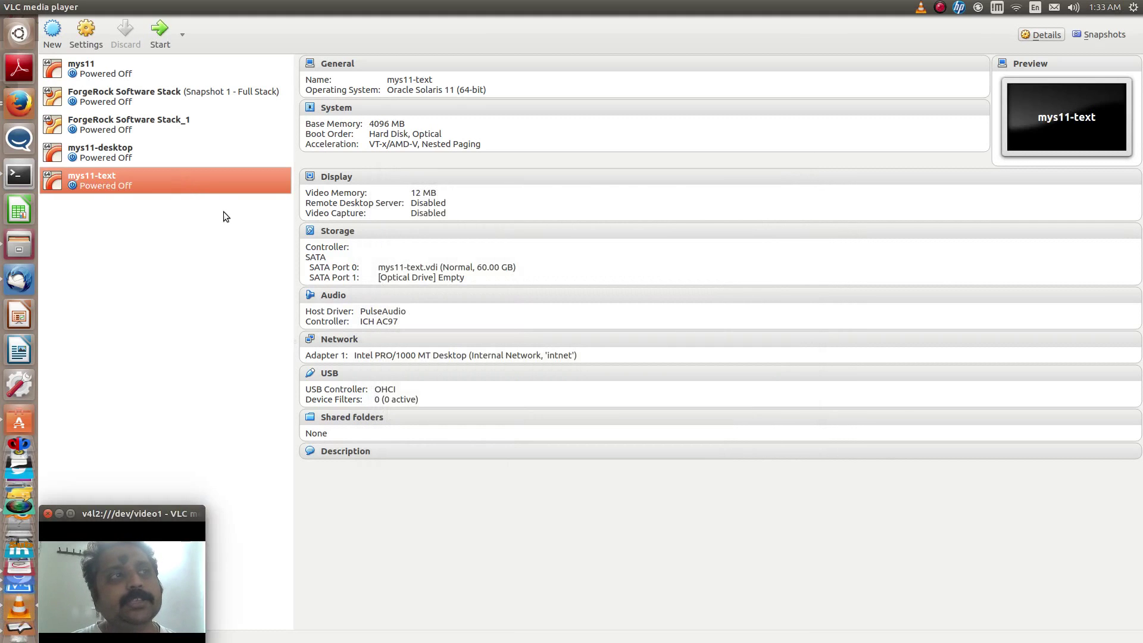
# Insert sol-11_3-text-x86.iso into the empty optical drive on SATA Port 2 and save
pyautogui.click(86, 33)
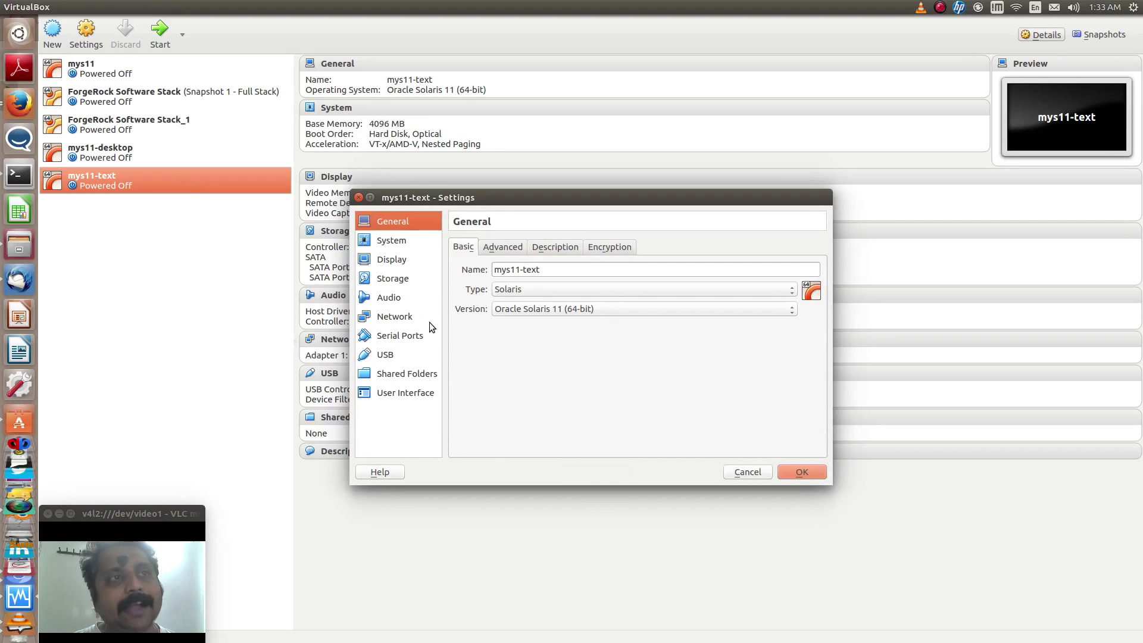
pyautogui.click(406, 280)
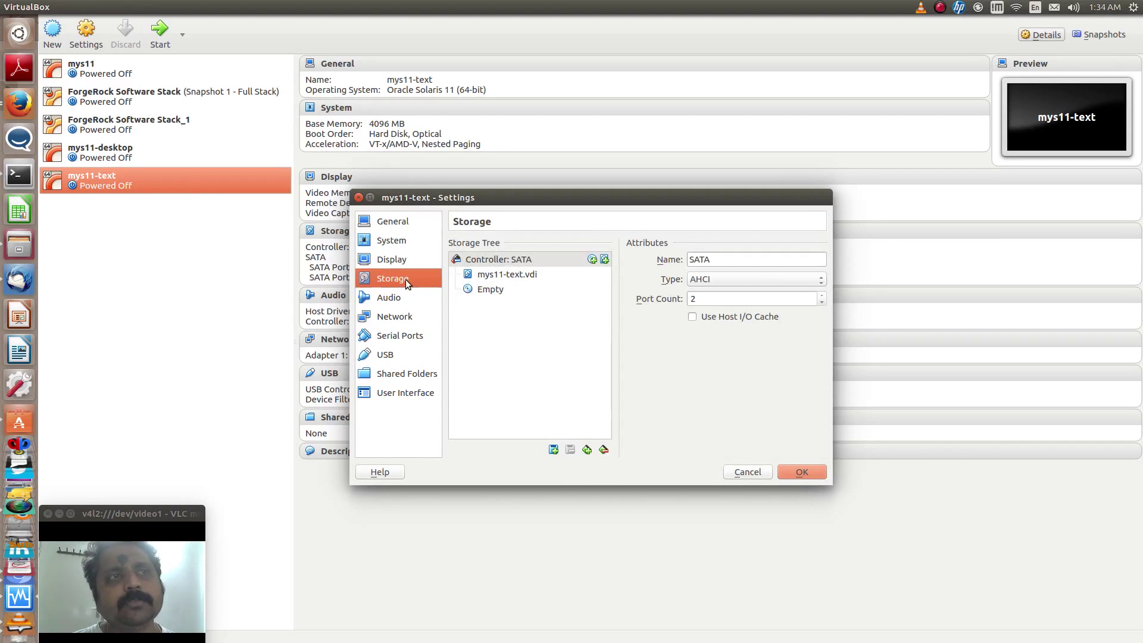
pyautogui.click(503, 291)
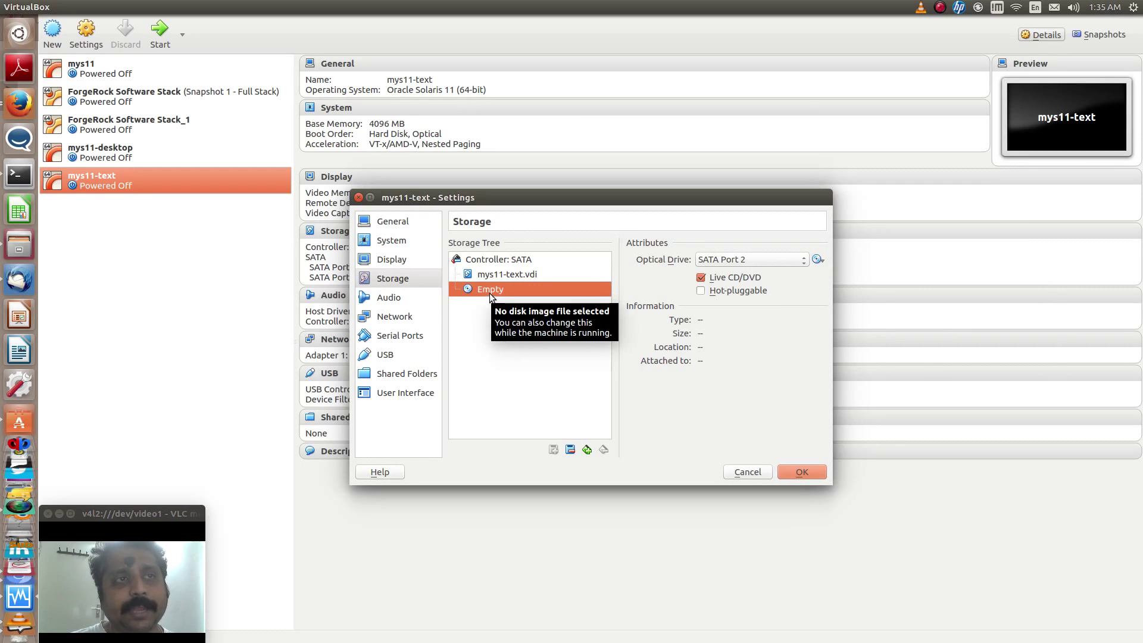
pyautogui.click(817, 261)
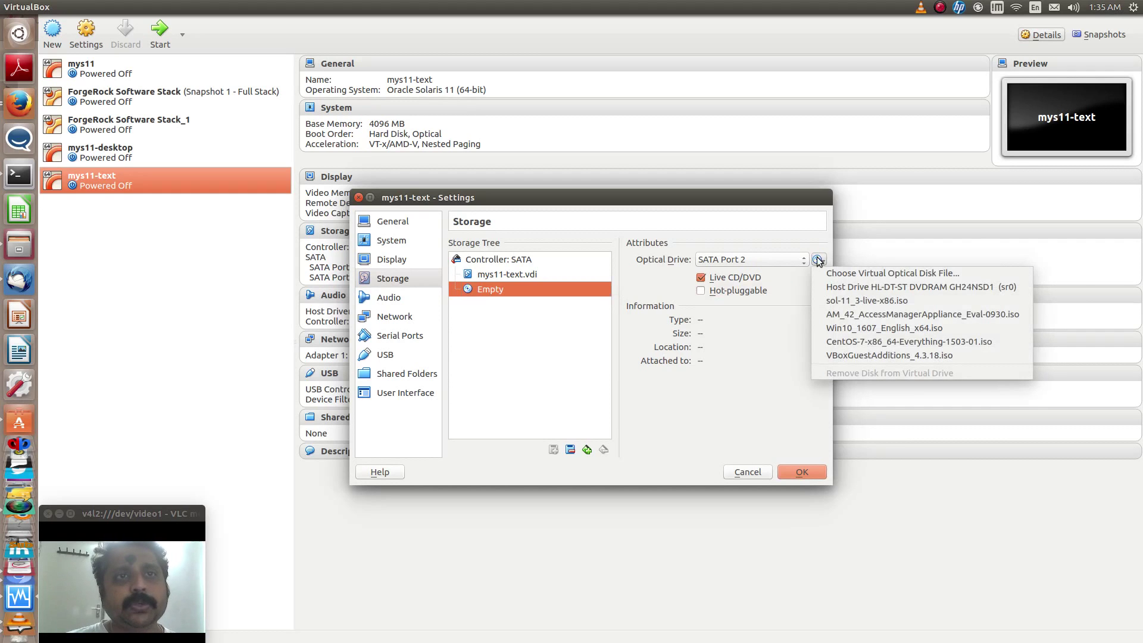
pyautogui.click(825, 271)
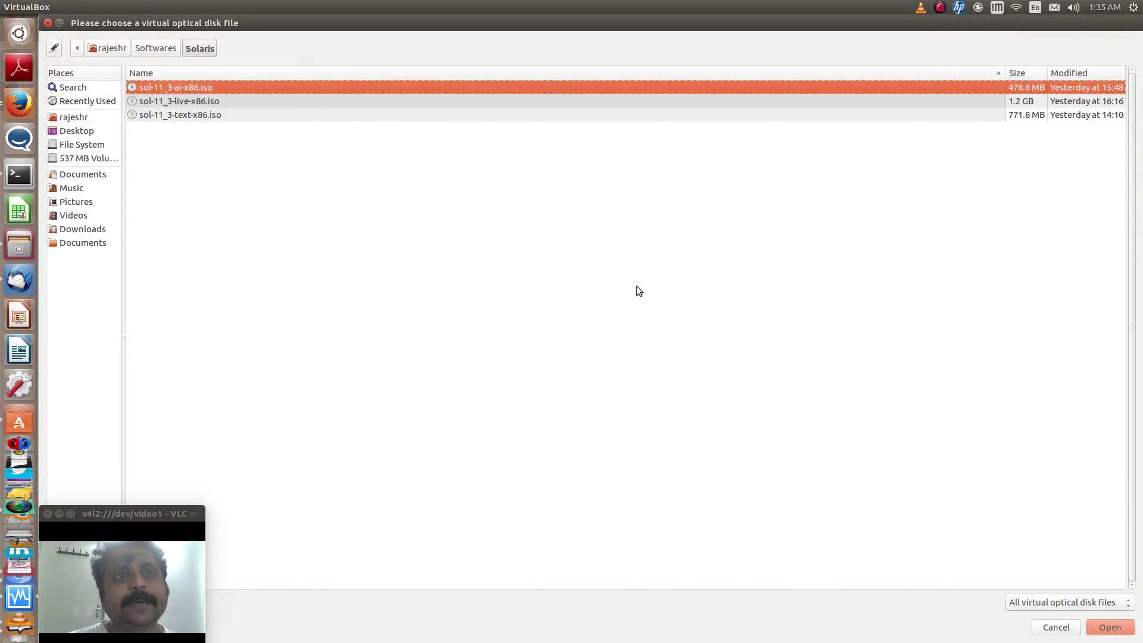
pyautogui.click(171, 118)
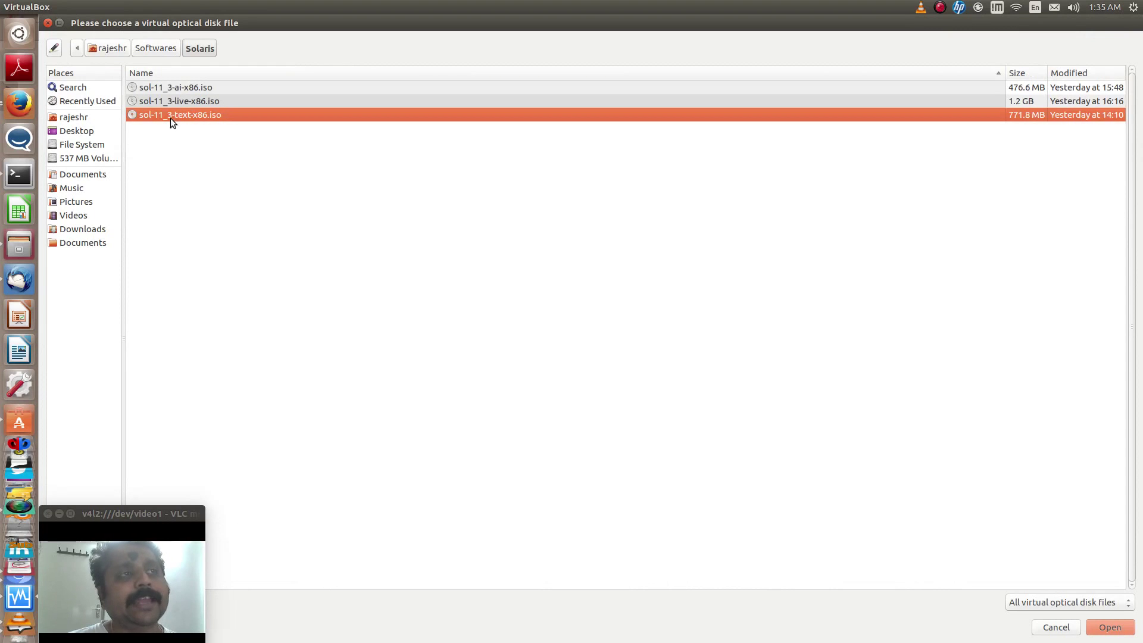
pyautogui.click(1099, 627)
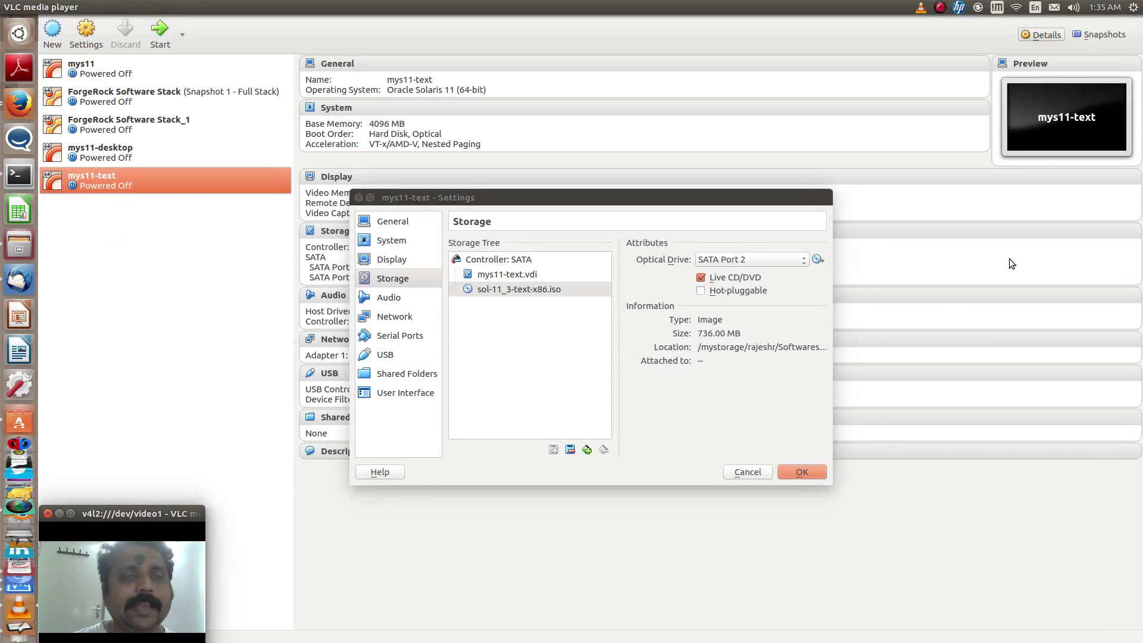
pyautogui.click(802, 472)
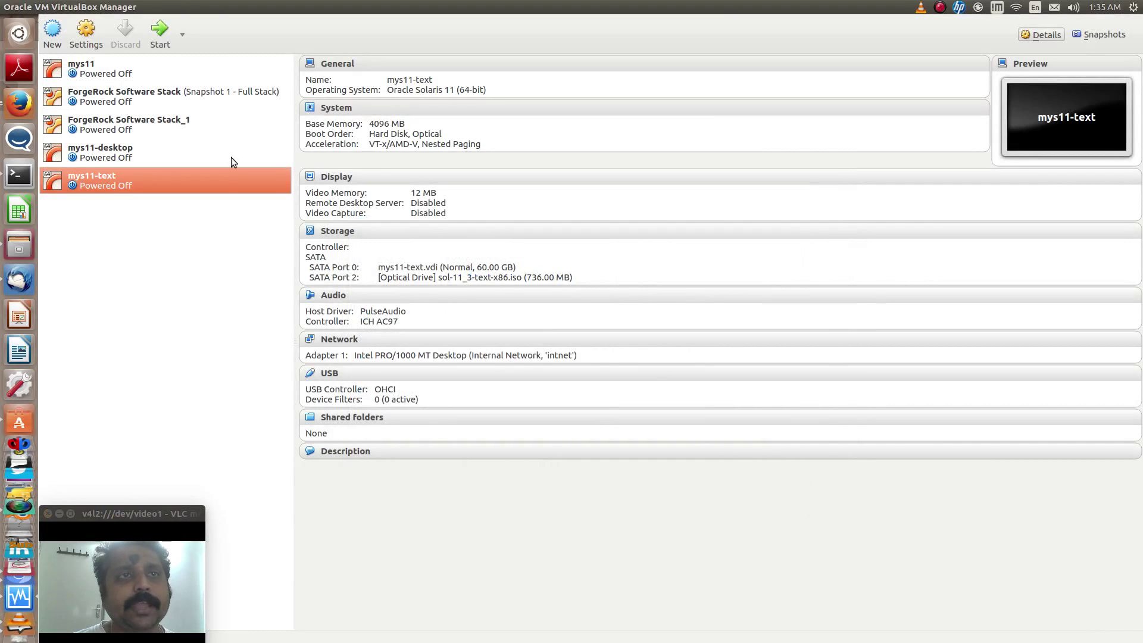
# Boot mys11-text from the Solaris installer and maximize its console window
pyautogui.click(149, 37)
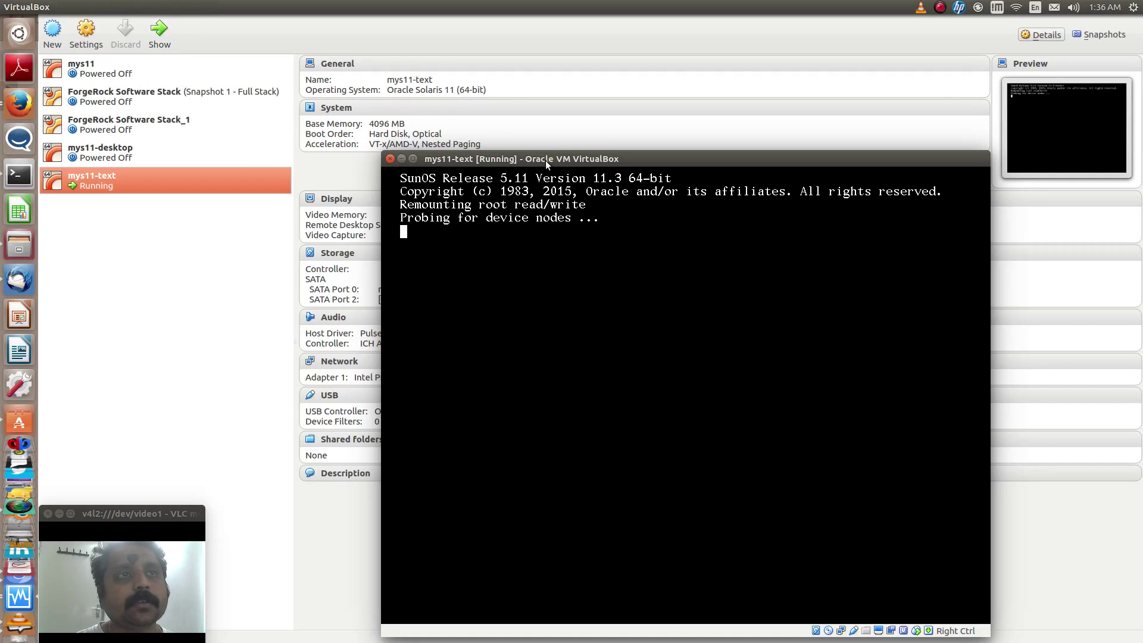
pyautogui.moveTo(546, 163); pyautogui.dragTo(485, 111)
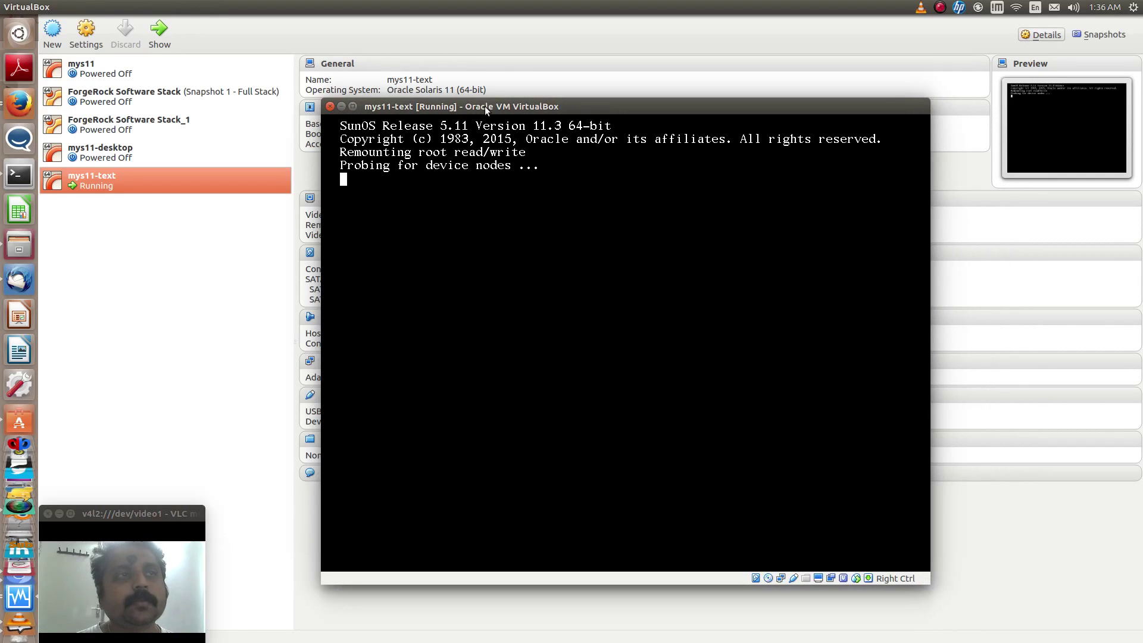
pyautogui.click(352, 106)
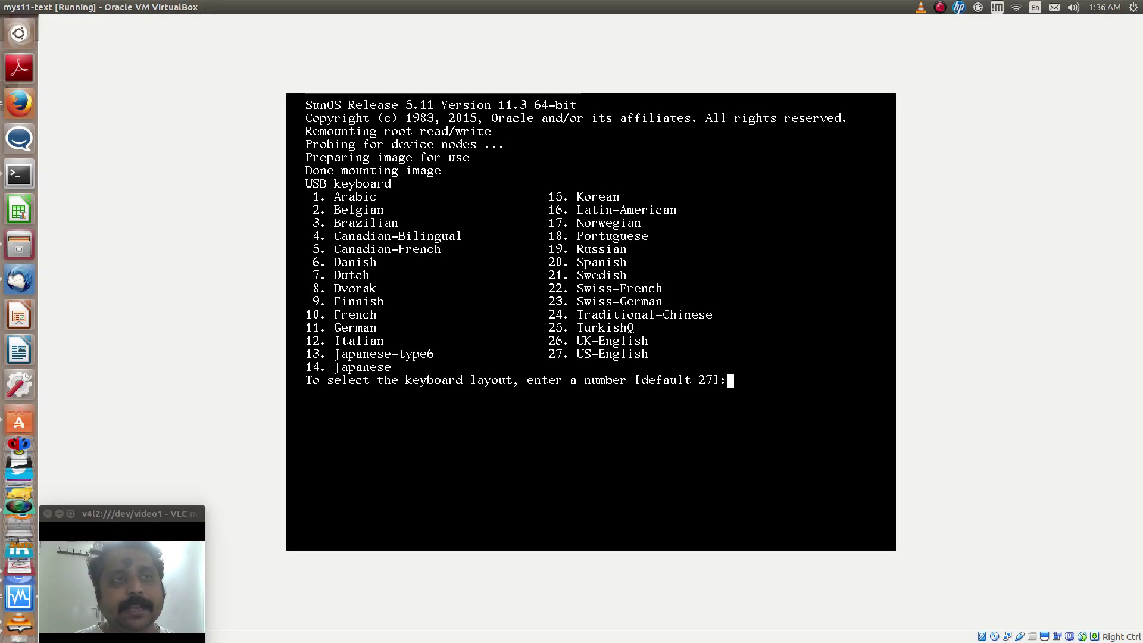
# Accept US-English keyboard and English language, then choose menu option 1 to install Oracle Solaris
pyautogui.press('Return')
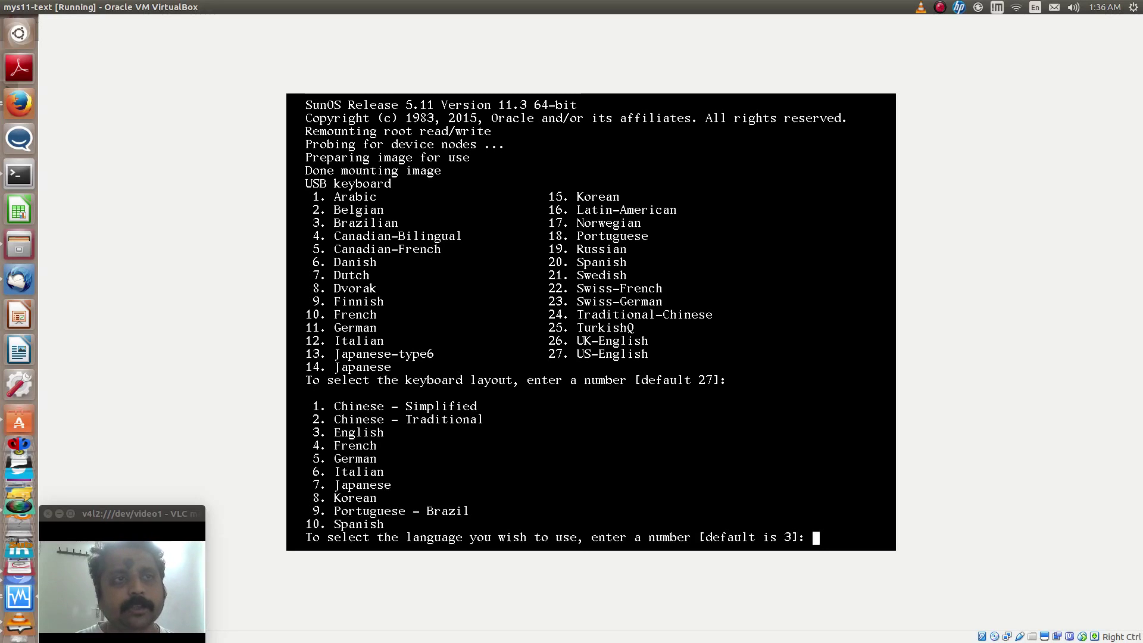
pyautogui.press('Return')
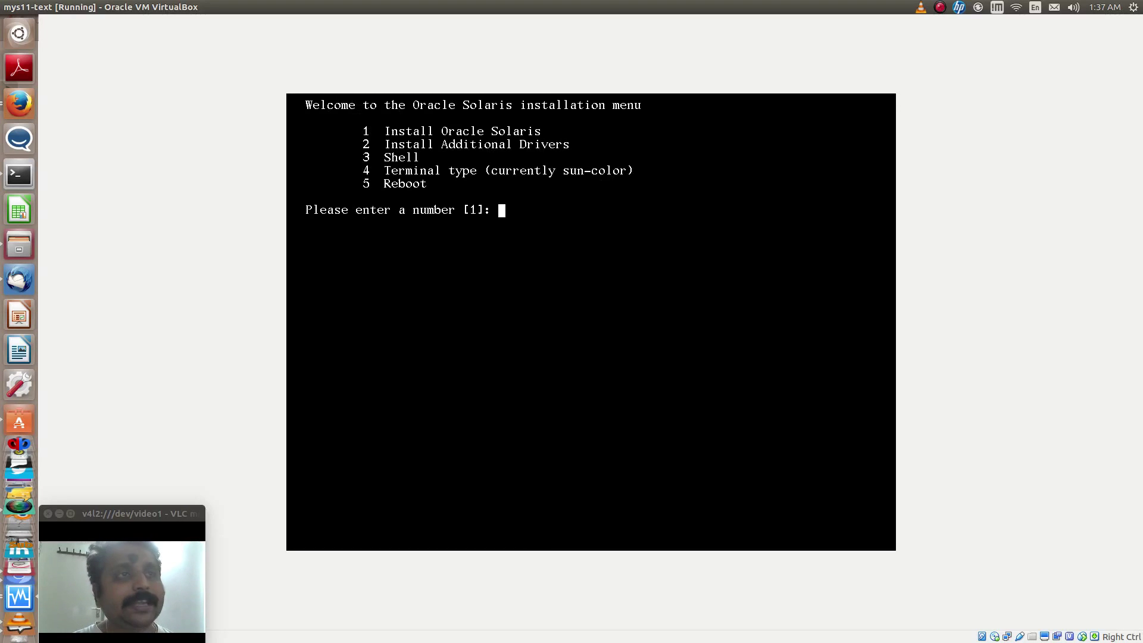
pyautogui.write('1')
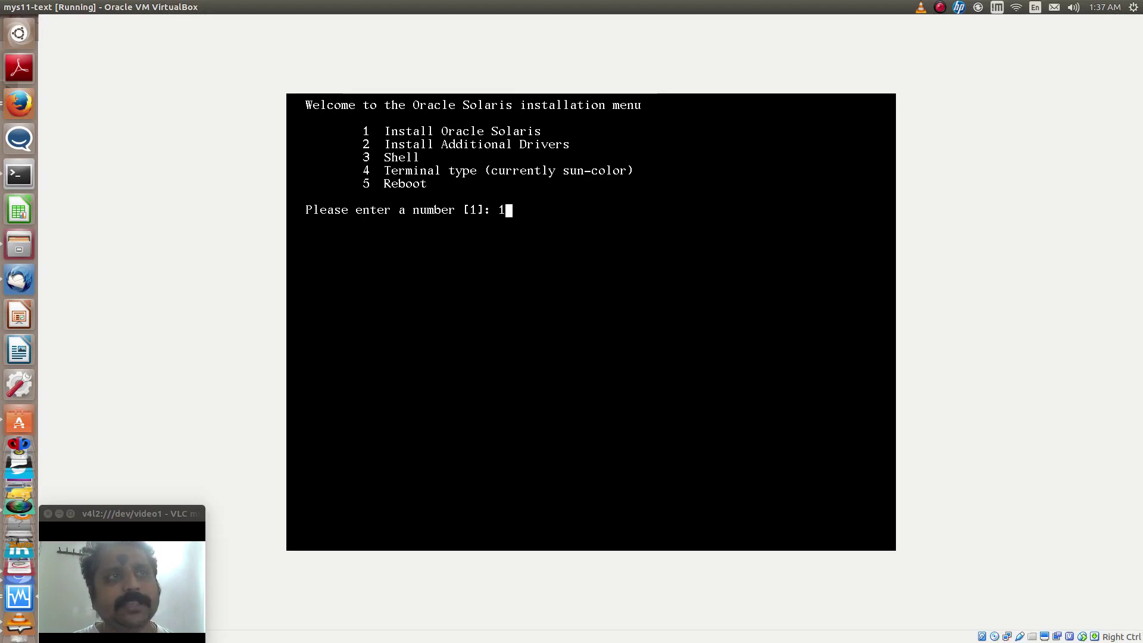
pyautogui.press('Return')
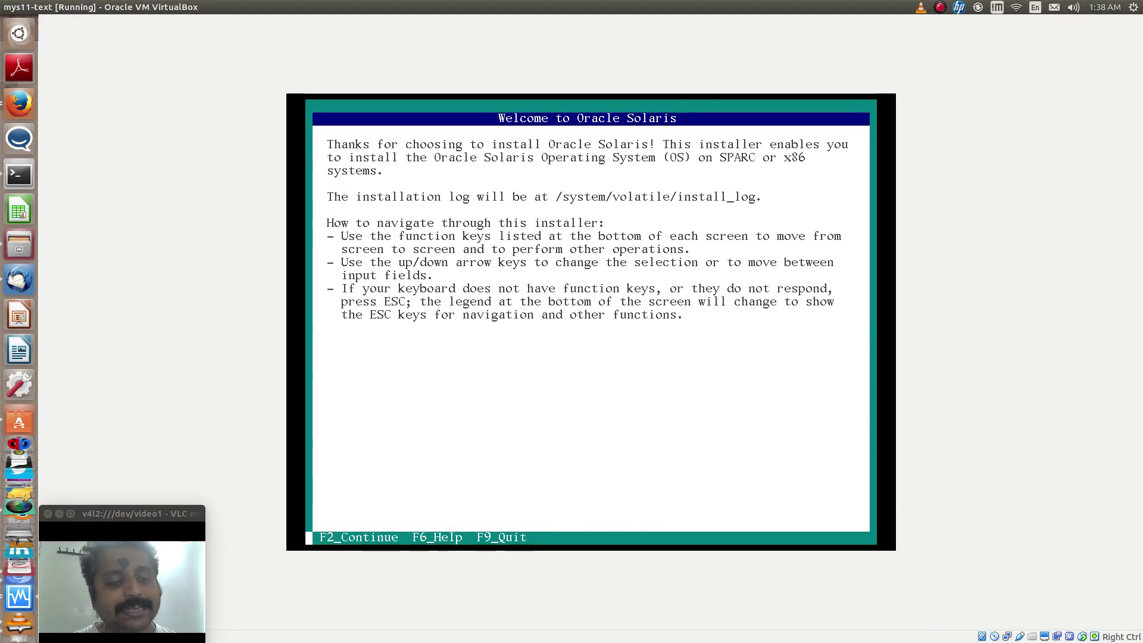
# Continue past Welcome with Local Disks discovery, the 60 GB disk, and the entire disk used
pyautogui.press('Escape')
pyautogui.press('2')
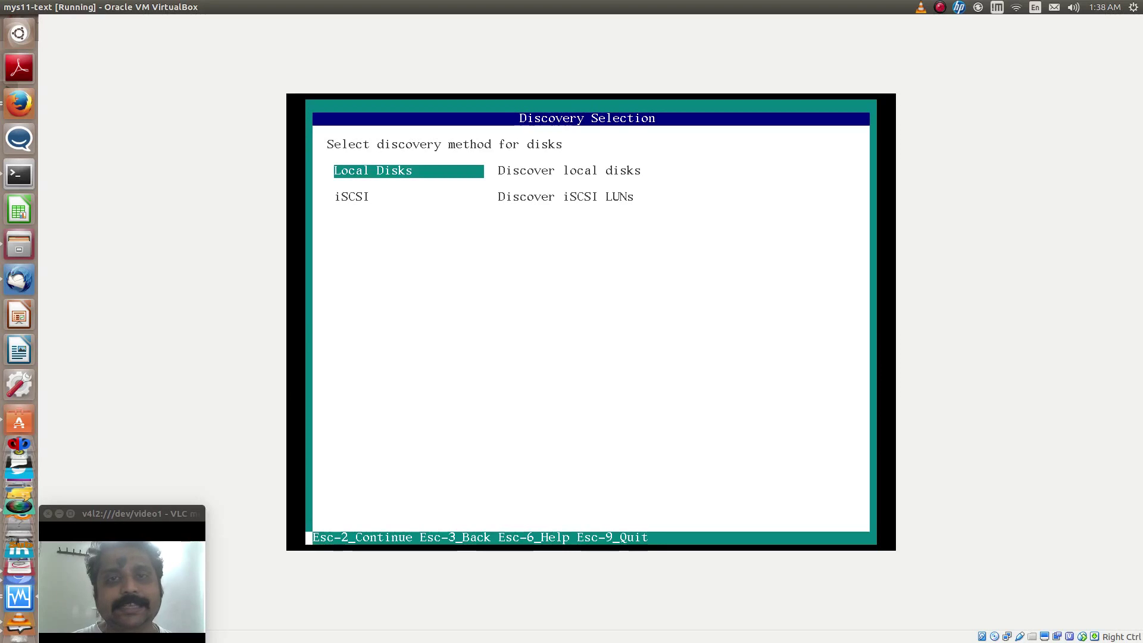
pyautogui.press('F2')
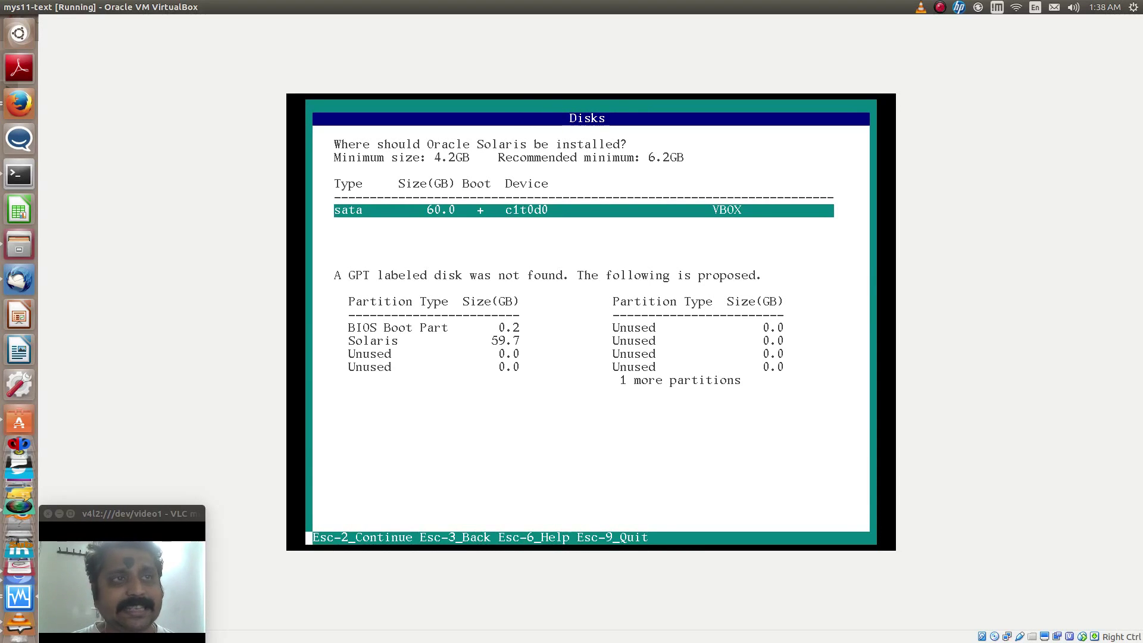
pyautogui.press('F2')
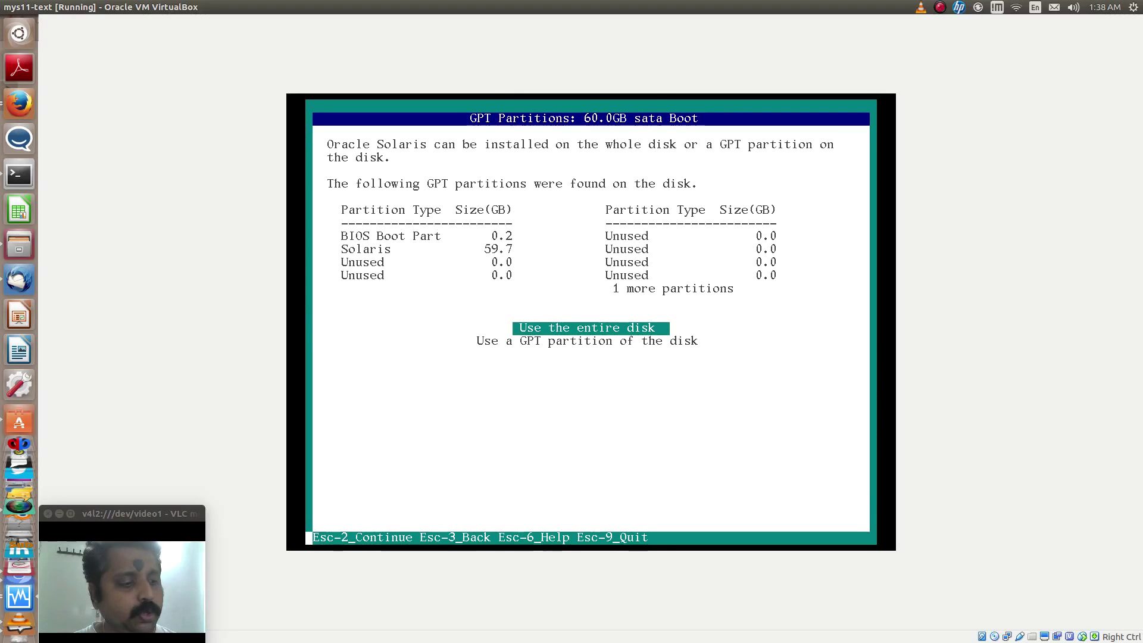
pyautogui.press('F2')
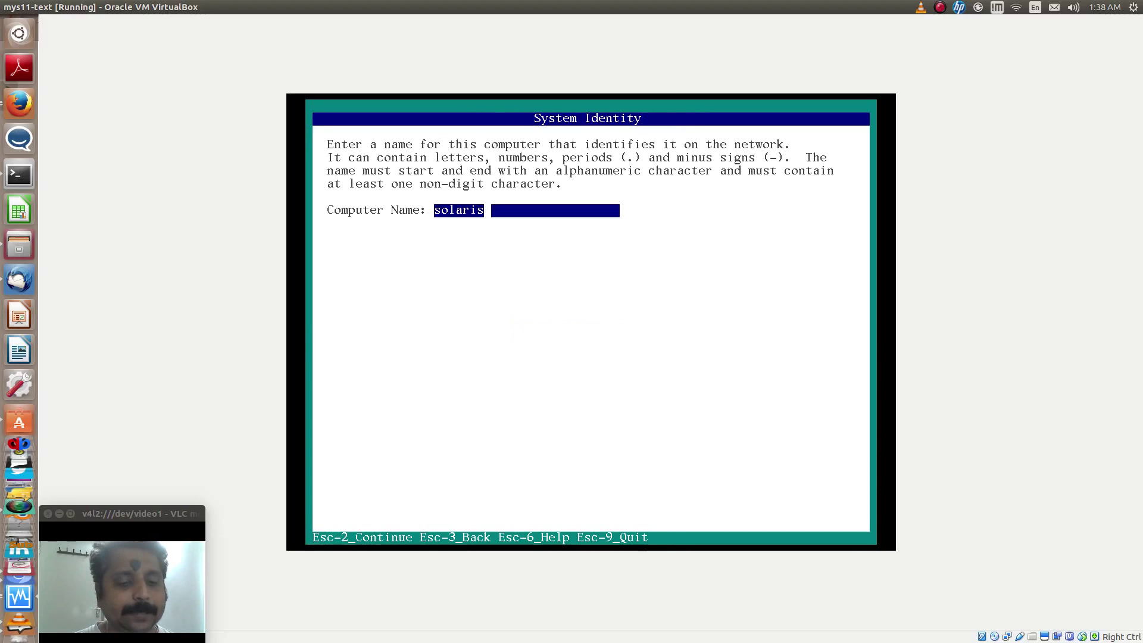
# Replace the default computer name 'solaris' with s11-server and continue
pyautogui.press('BackSpace')
pyautogui.press('BackSpace')
pyautogui.press('BackSpace')
pyautogui.press('BackSpace')
pyautogui.press('BackSpace')
pyautogui.press('BackSpace')
pyautogui.press('BackSpace')
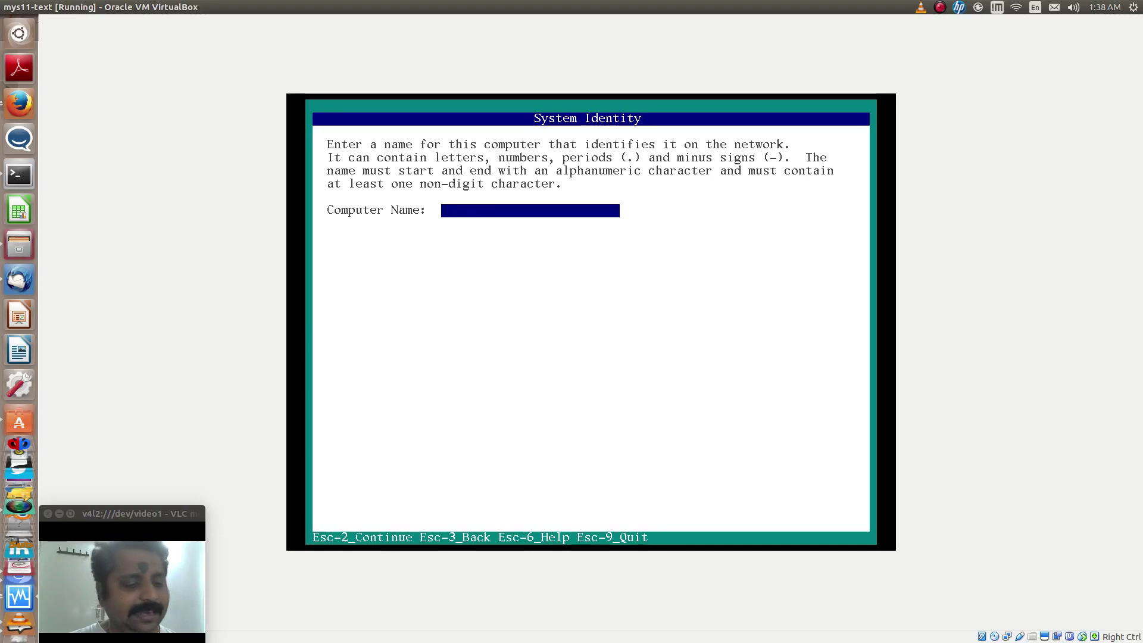
pyautogui.write('s')
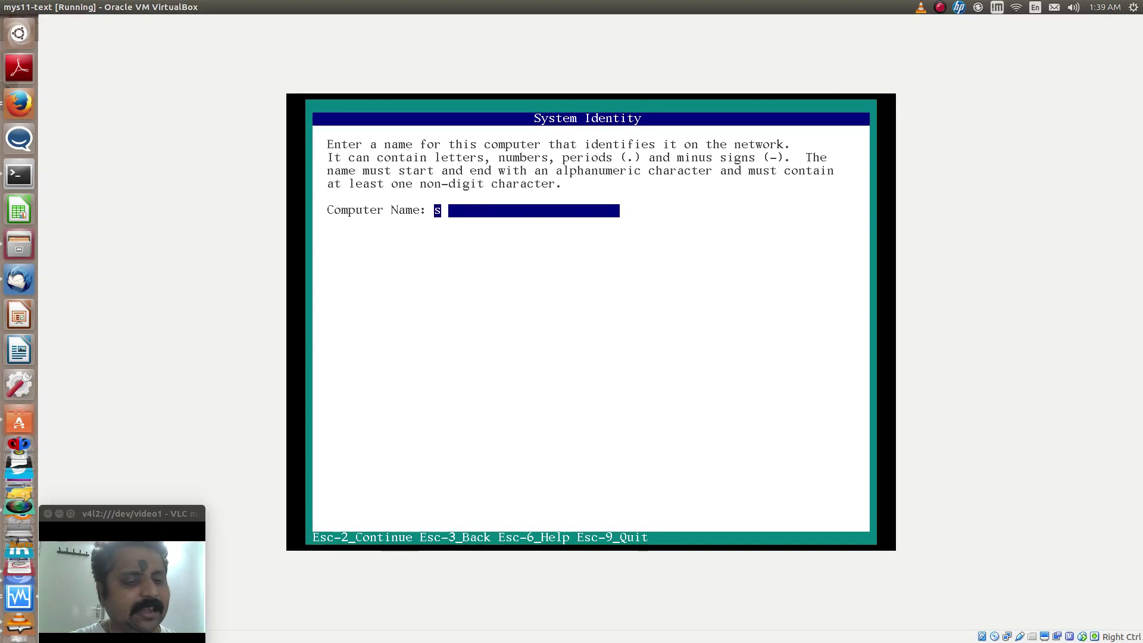
pyautogui.write('11-server')
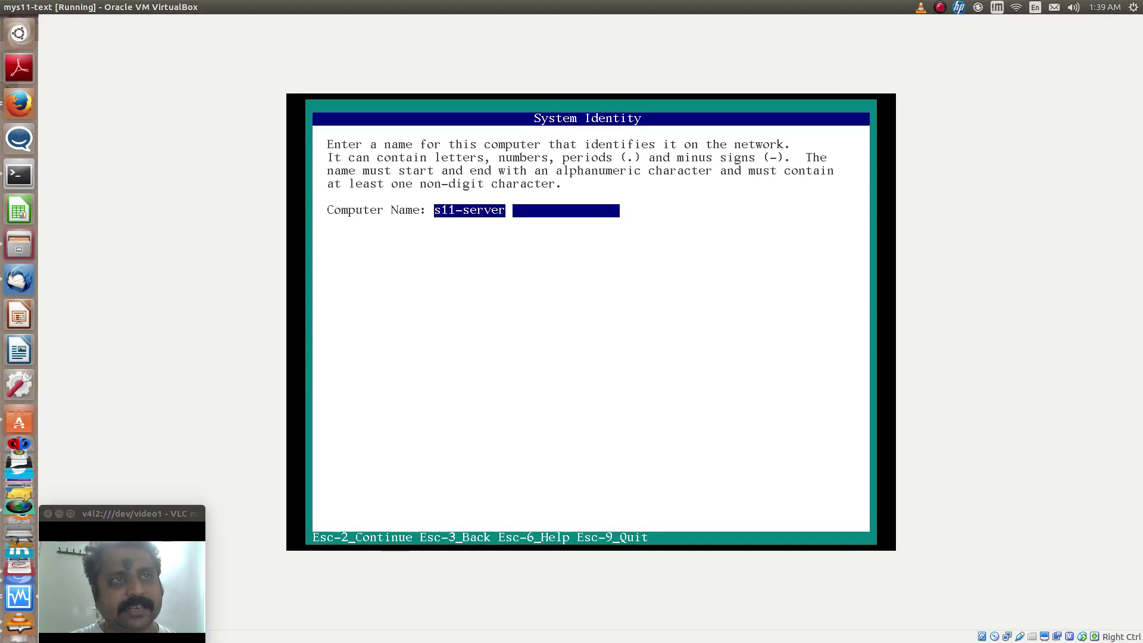
pyautogui.press('F2')
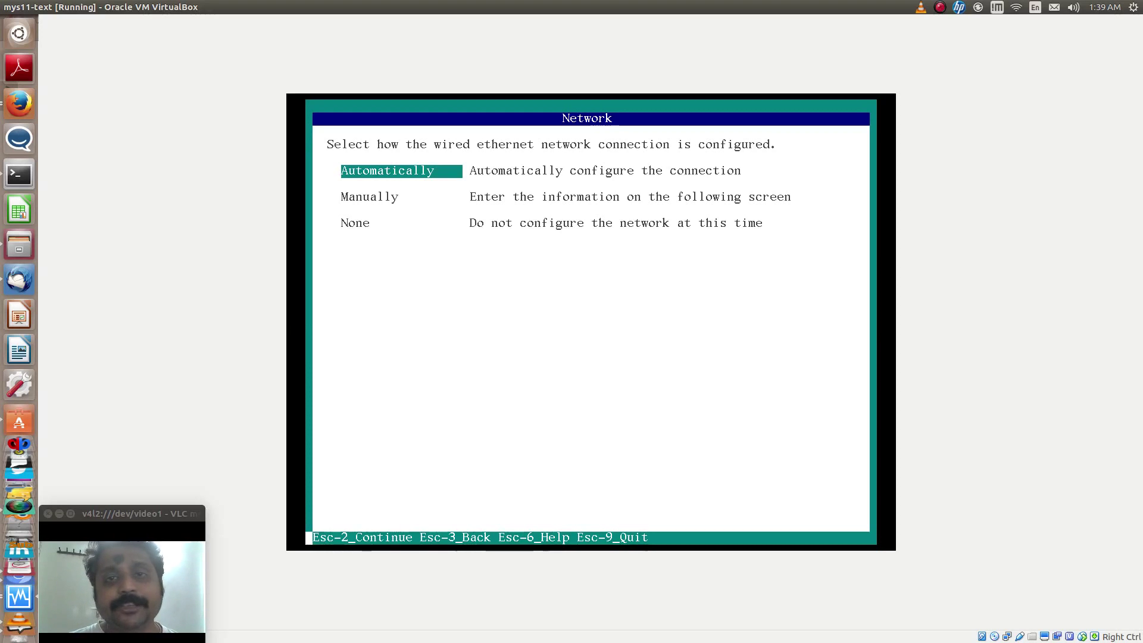
# Choose manual network configuration and assign the static IP address 192.168.0.100
pyautogui.press('Down')
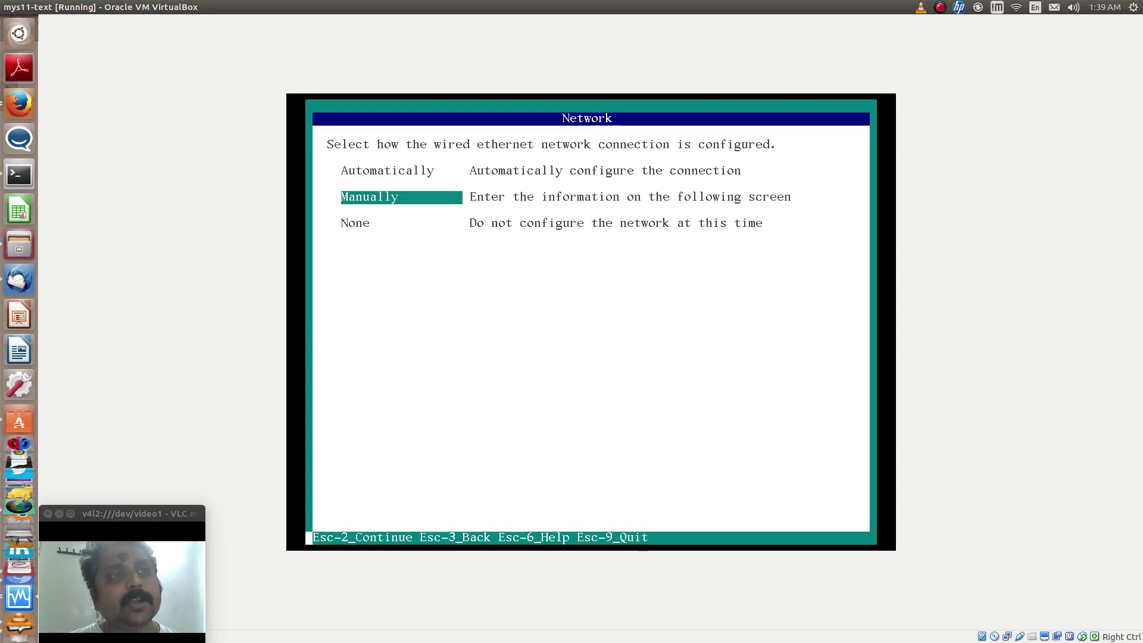
pyautogui.press('F2')
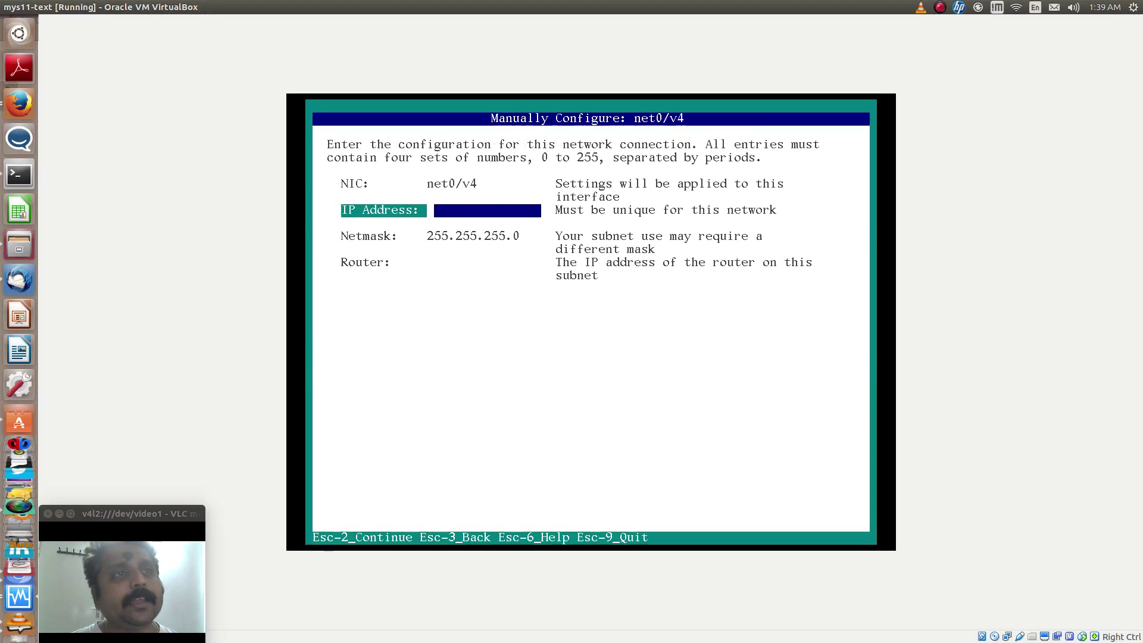
pyautogui.write('192.168')
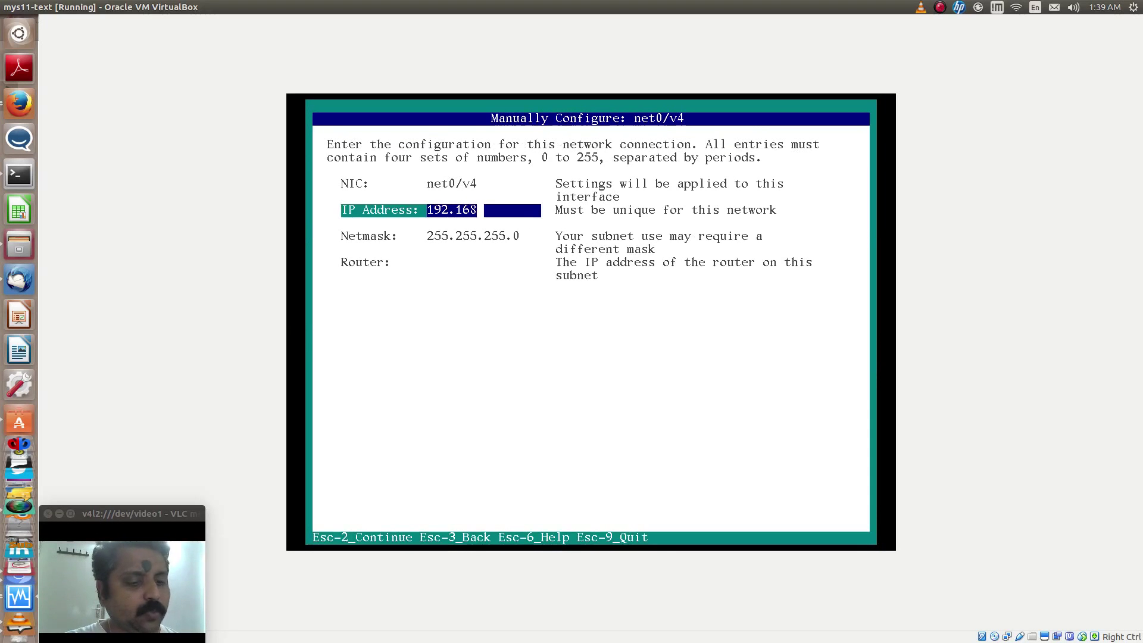
pyautogui.write('.0')
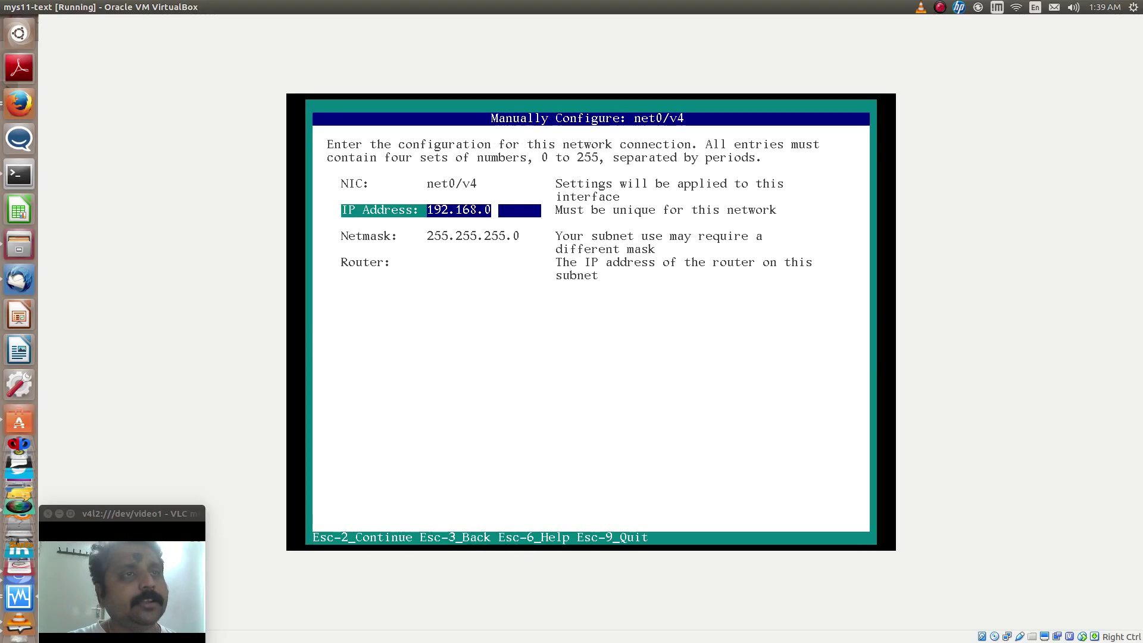
pyautogui.write('.100')
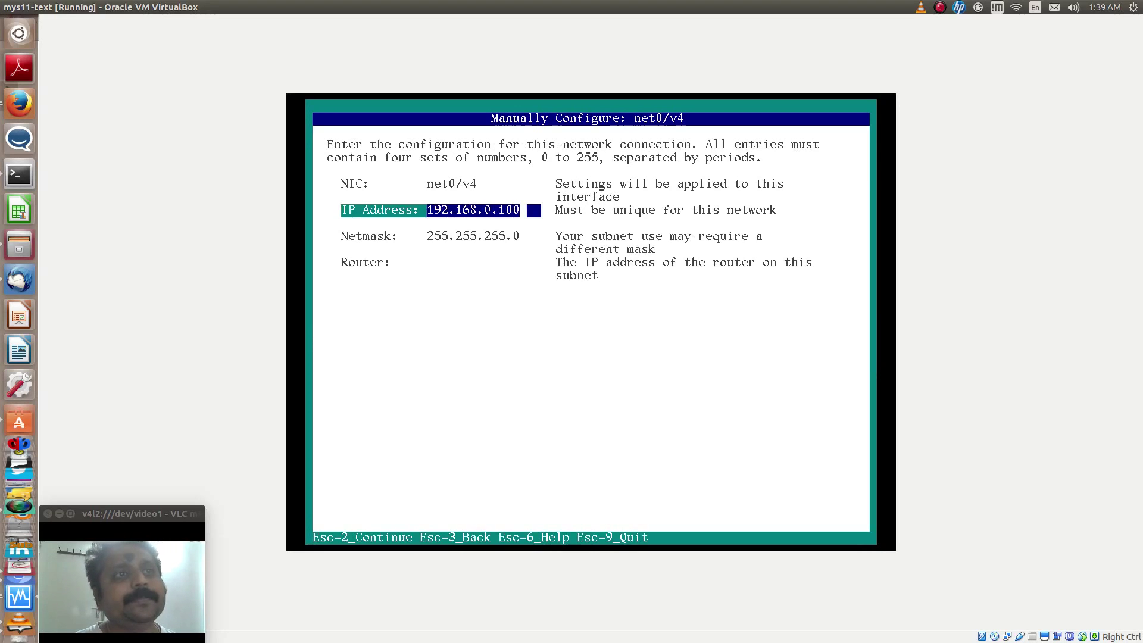
pyautogui.press('F2')
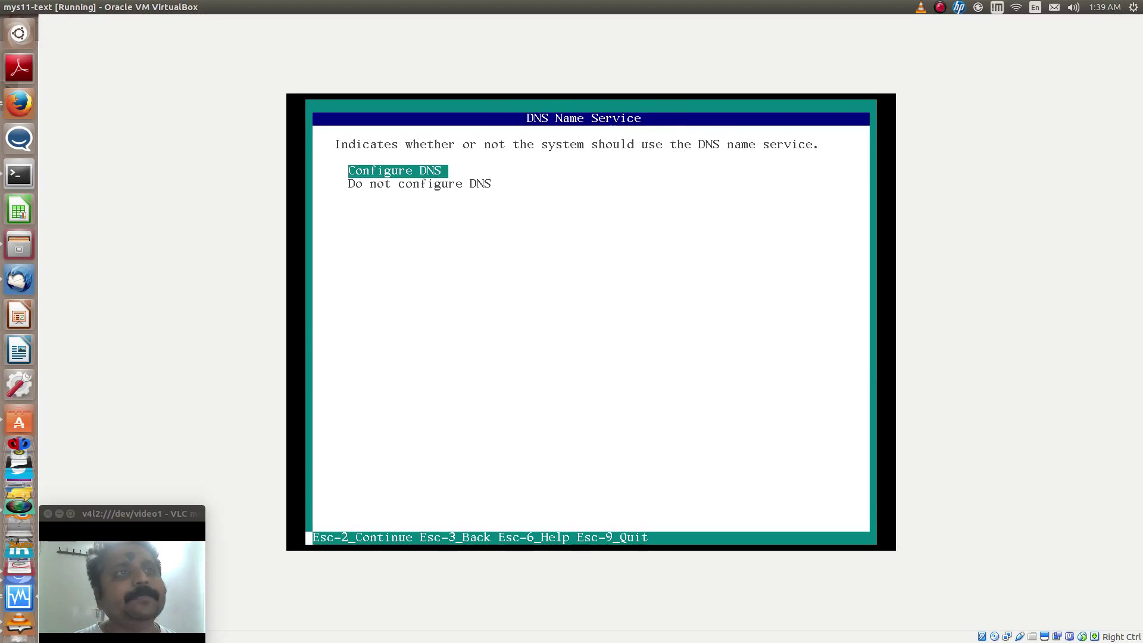
# Skip DNS configuration and select None for the alternate name service
pyautogui.press('Down')
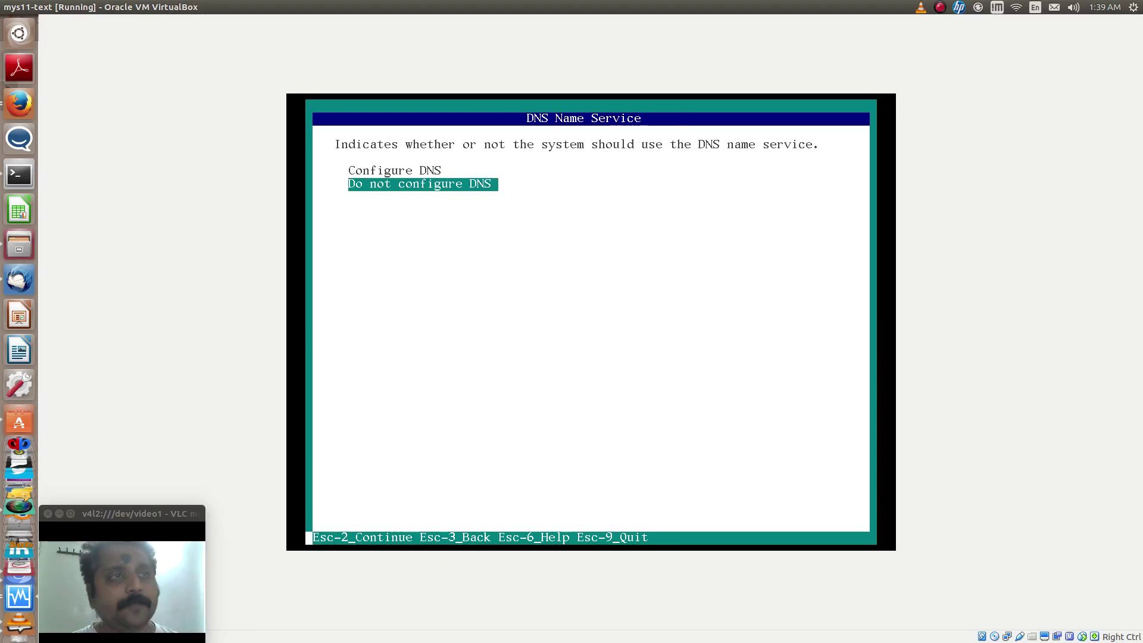
pyautogui.press('F2')
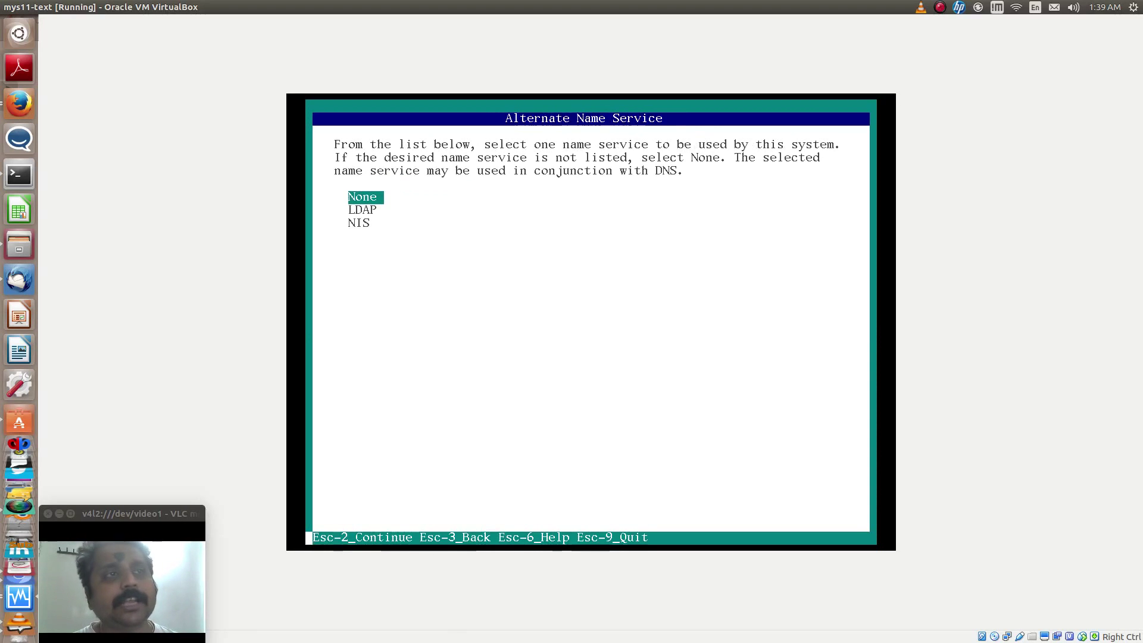
pyautogui.press('F2')
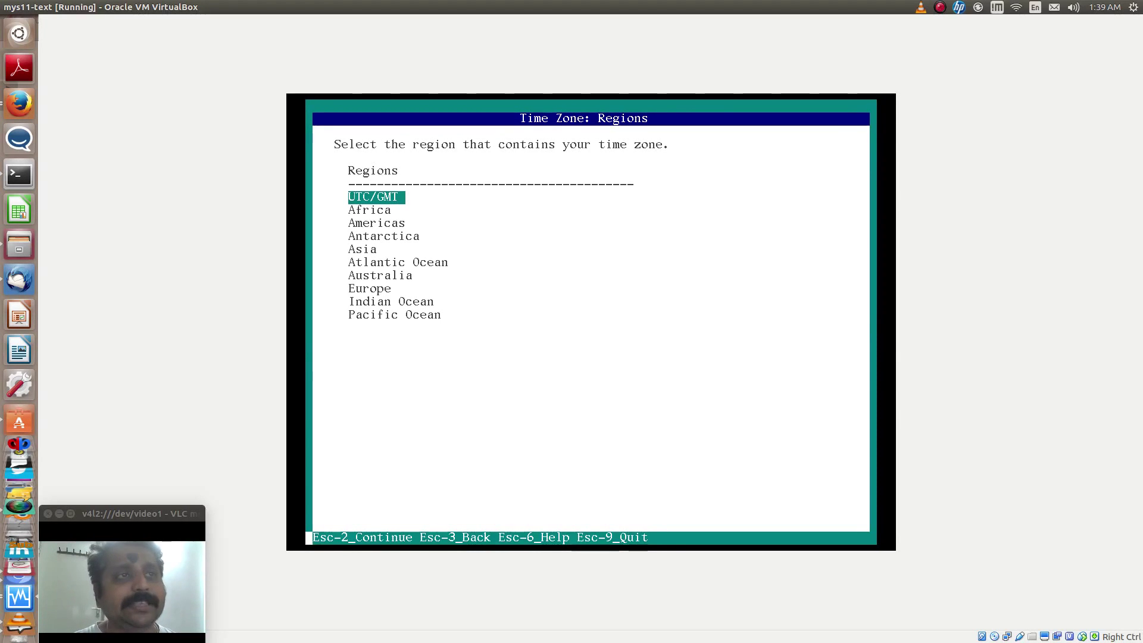
# Set the time zone to Asia, India (Asia/Kolkata)
pyautogui.press('Down')
pyautogui.press('Down')
pyautogui.press('Down')
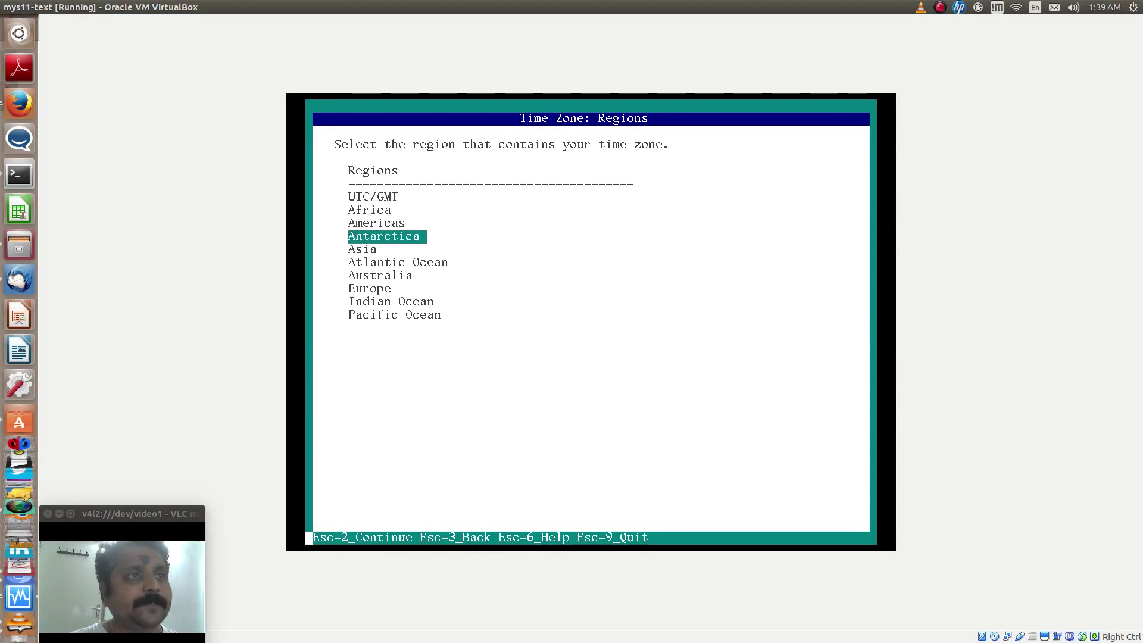
pyautogui.press('Down')
pyautogui.press('F2')
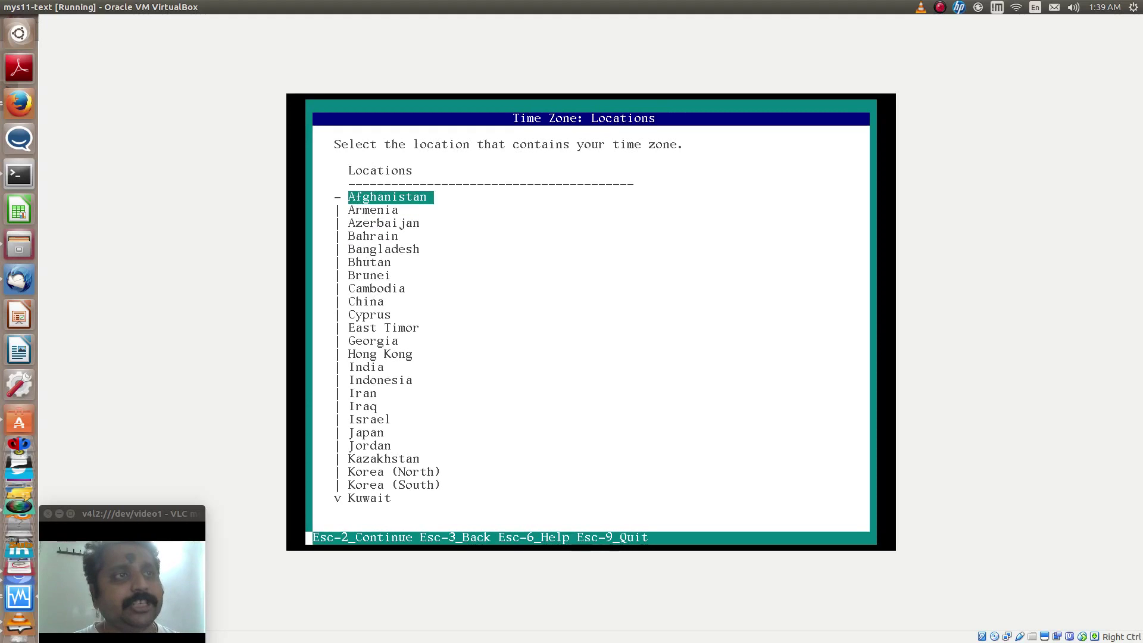
pyautogui.press('Down')
pyautogui.press('Down')
pyautogui.press('Down')
pyautogui.press('Down')
pyautogui.press('Down')
pyautogui.press('Down')
pyautogui.press('Down')
pyautogui.press('Down')
pyautogui.press('Down')
pyautogui.press('Down')
pyautogui.press('Down')
pyautogui.press('Down')
pyautogui.press('Down')
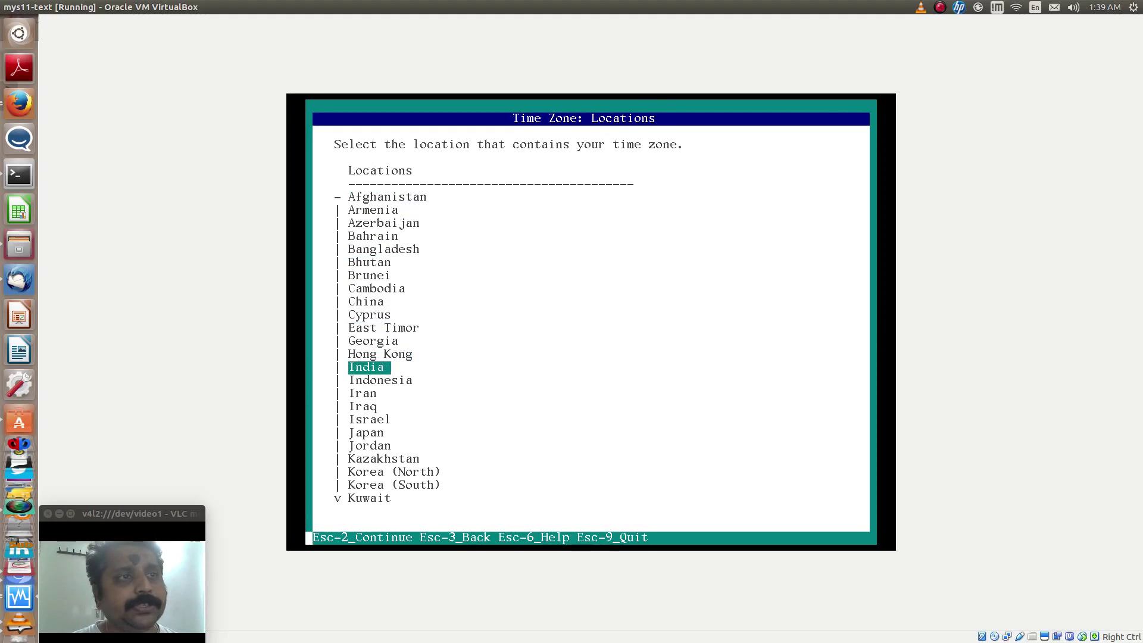
pyautogui.press('F2')
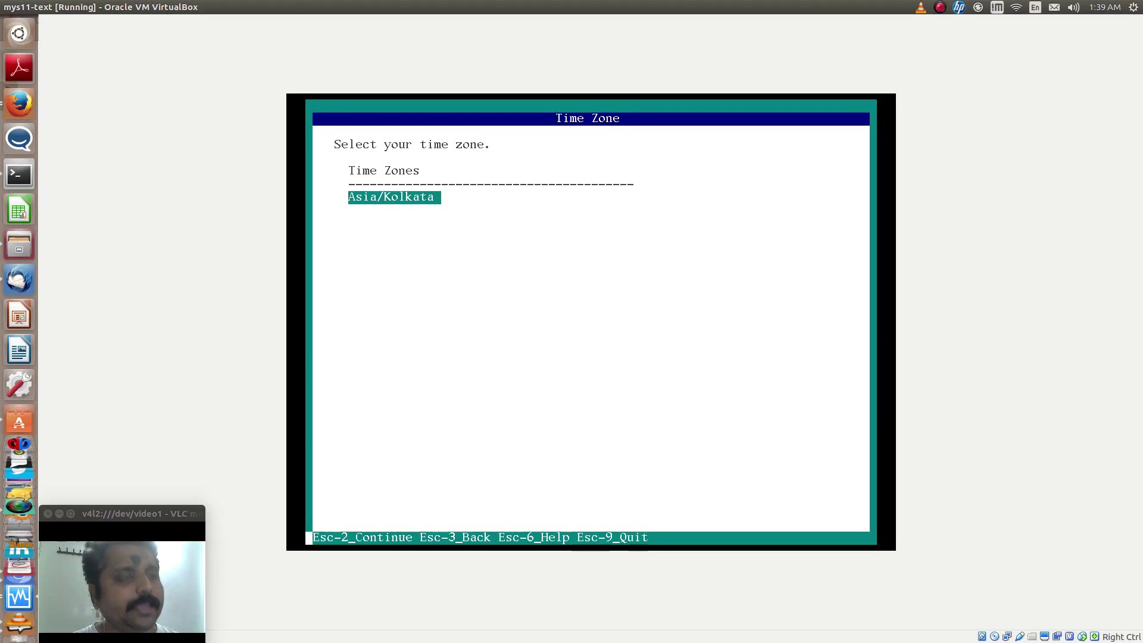
pyautogui.press('F2')
# Keep the English language, the shown date and time, and the US-English keyboard
pyautogui.press('F2')
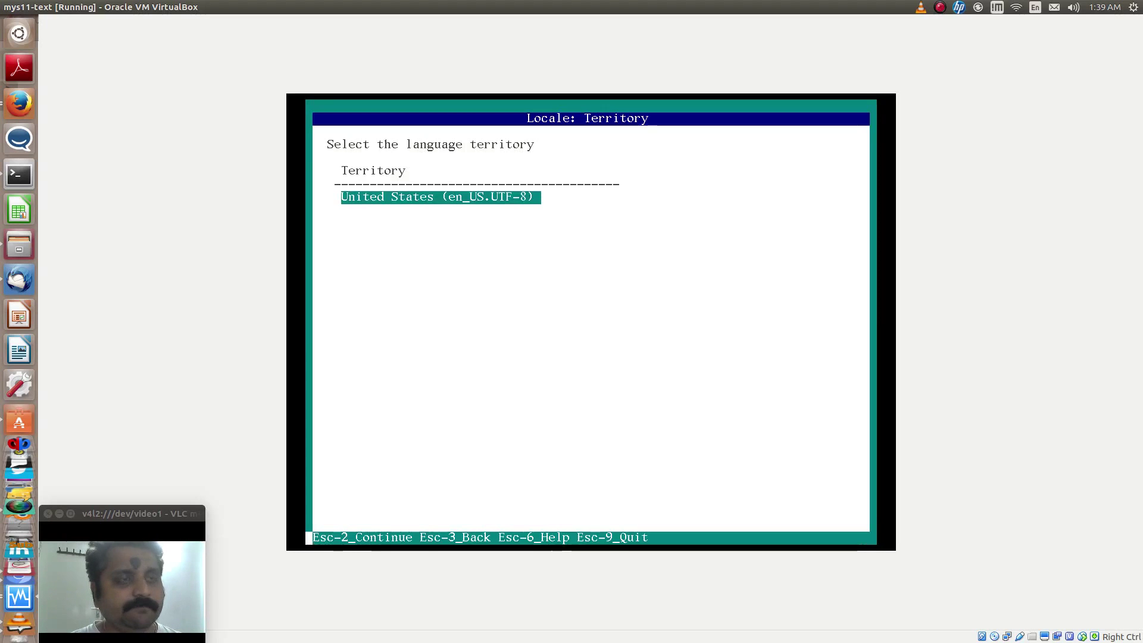
pyautogui.press('F2')
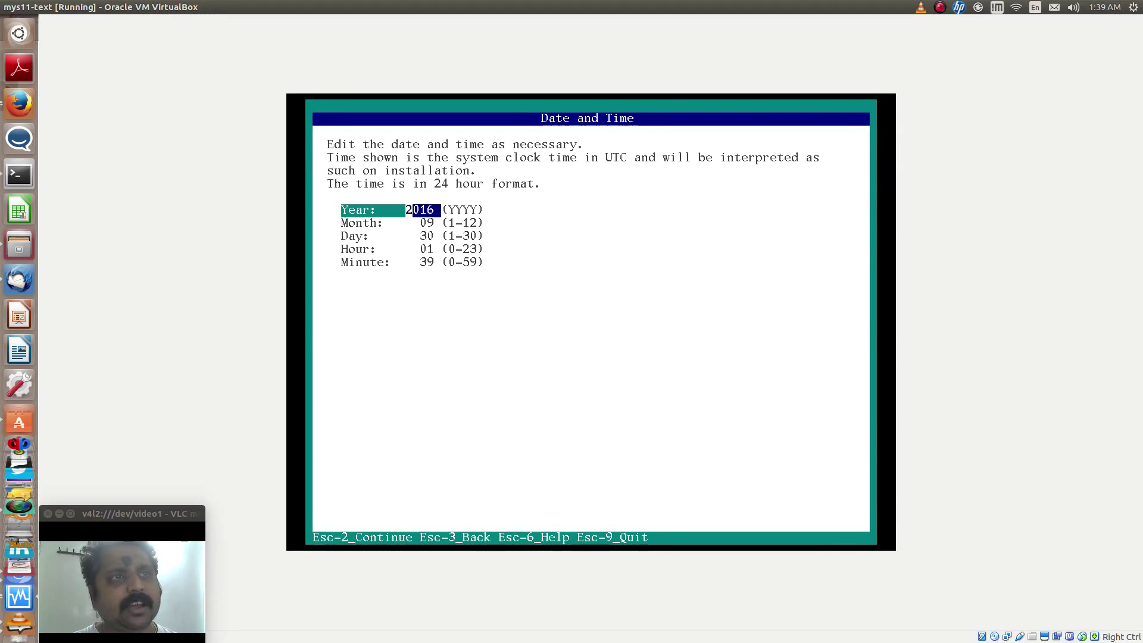
pyautogui.press('F2')
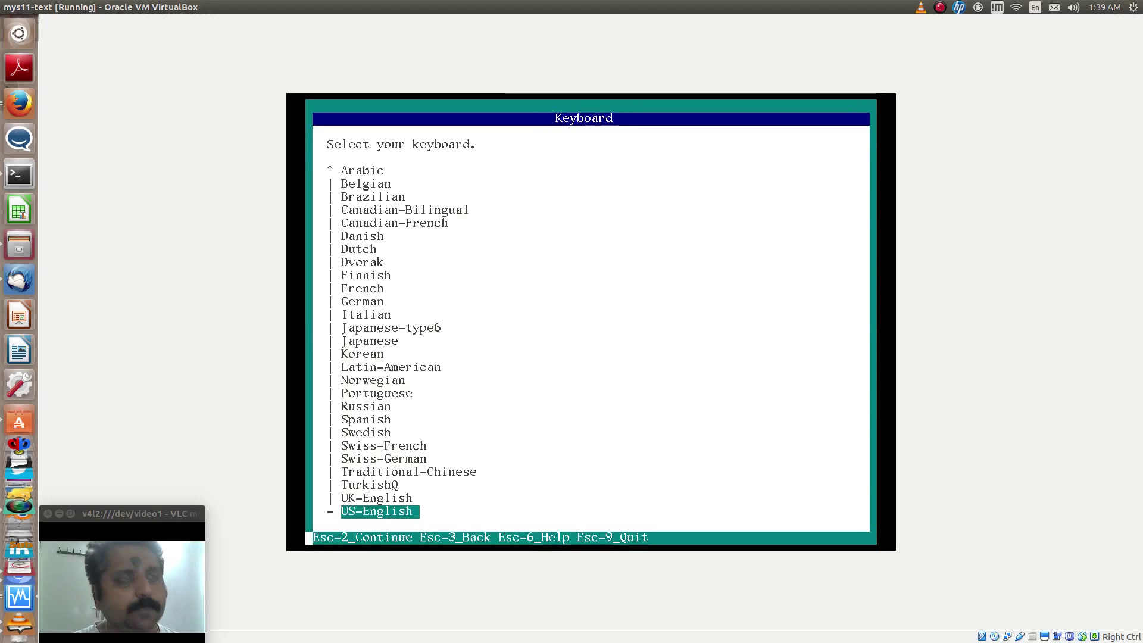
pyautogui.press('F2')
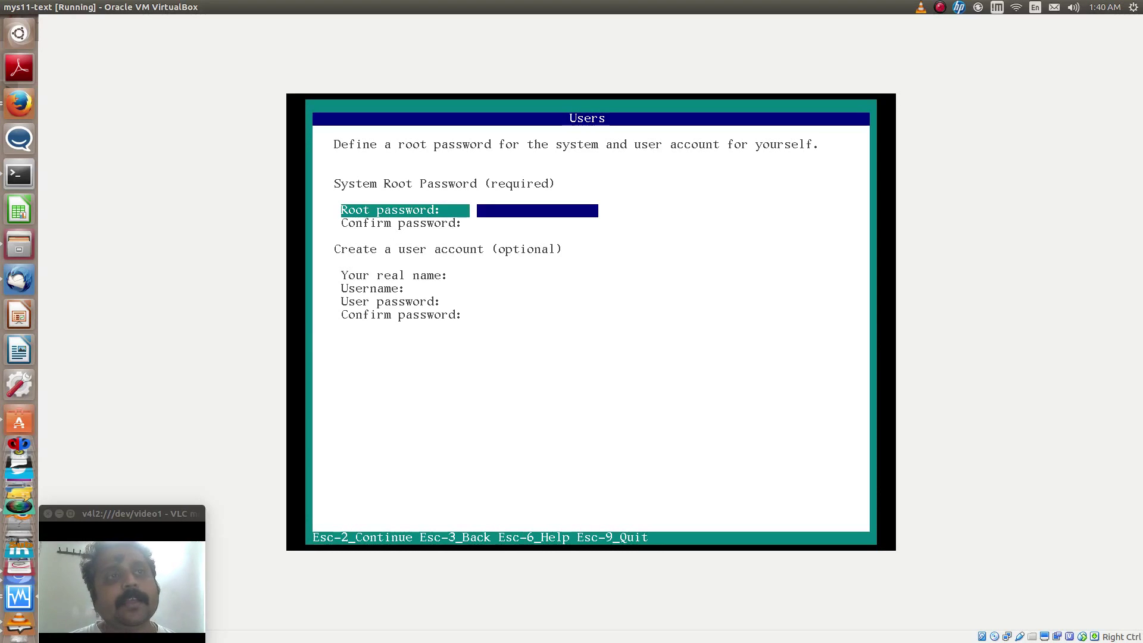
# Enter the root password and retype it in the confirmation field
pyautogui.write('*******')
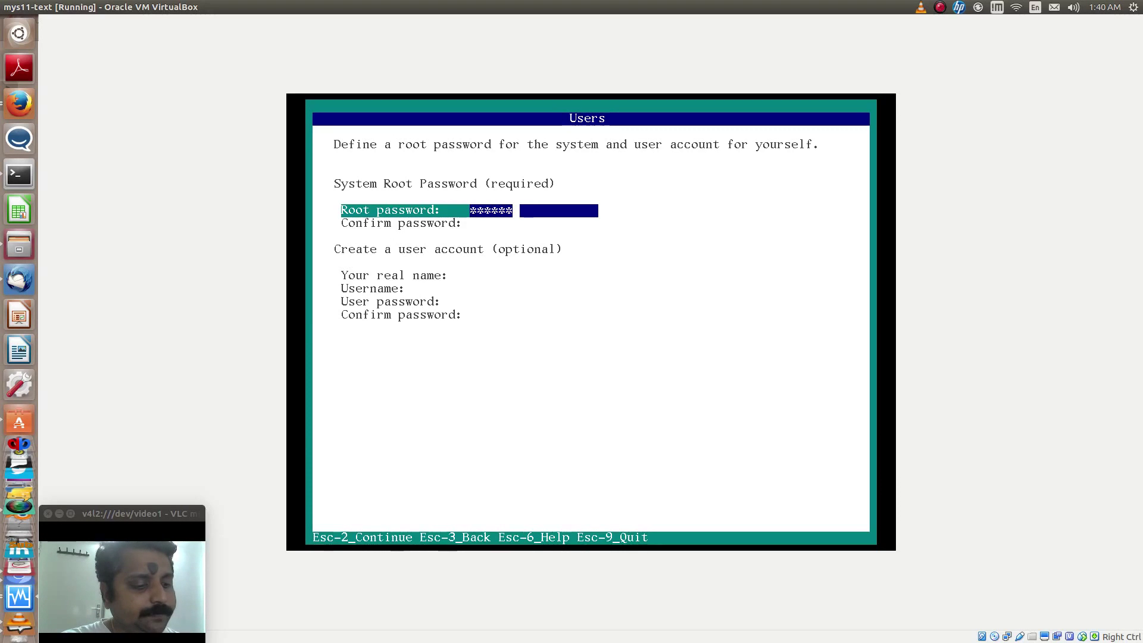
pyautogui.press('Tab')
pyautogui.write('*******')
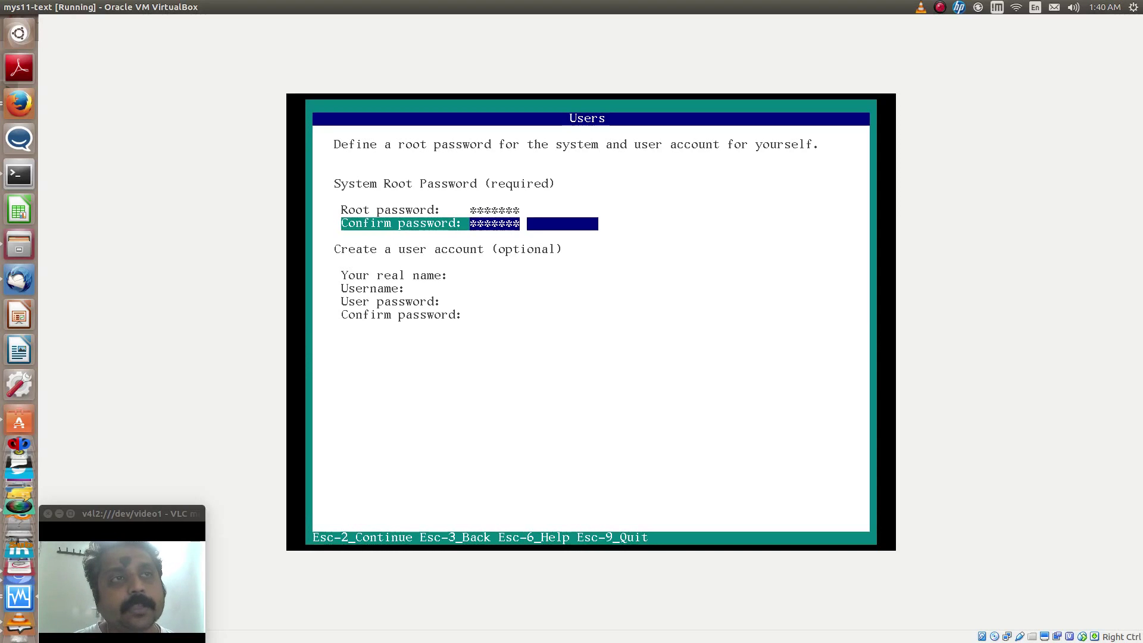
# Fill in the user's real name, username, password and password confirmation
pyautogui.press('Return')
pyautogui.write('Raj')
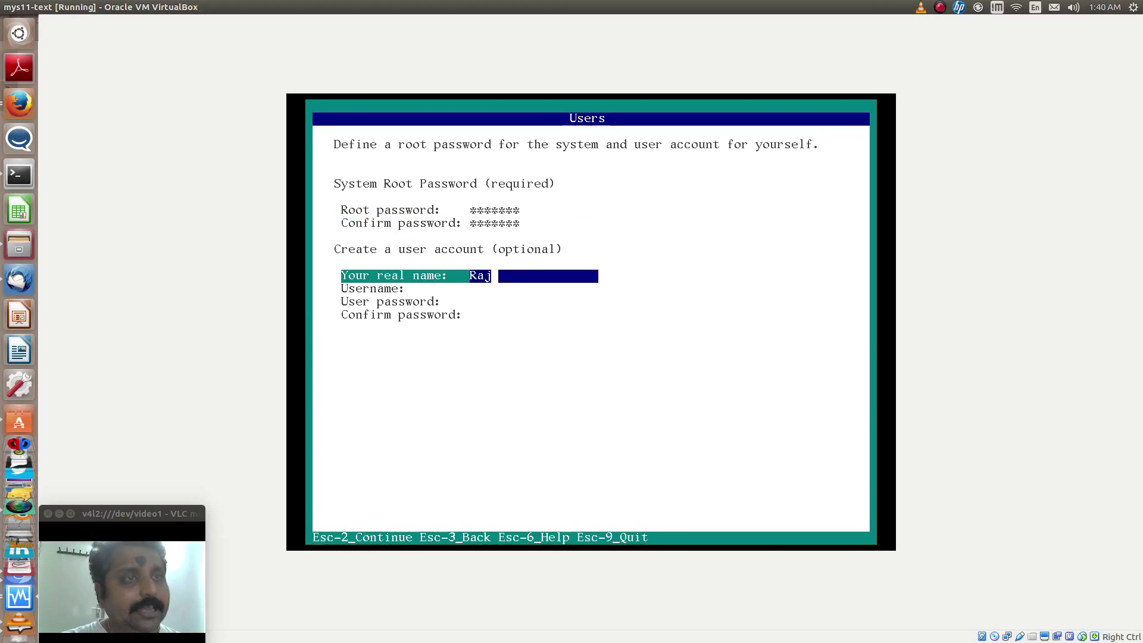
pyautogui.write('esh R')
pyautogui.press('Return')
pyautogui.write('rajeshr')
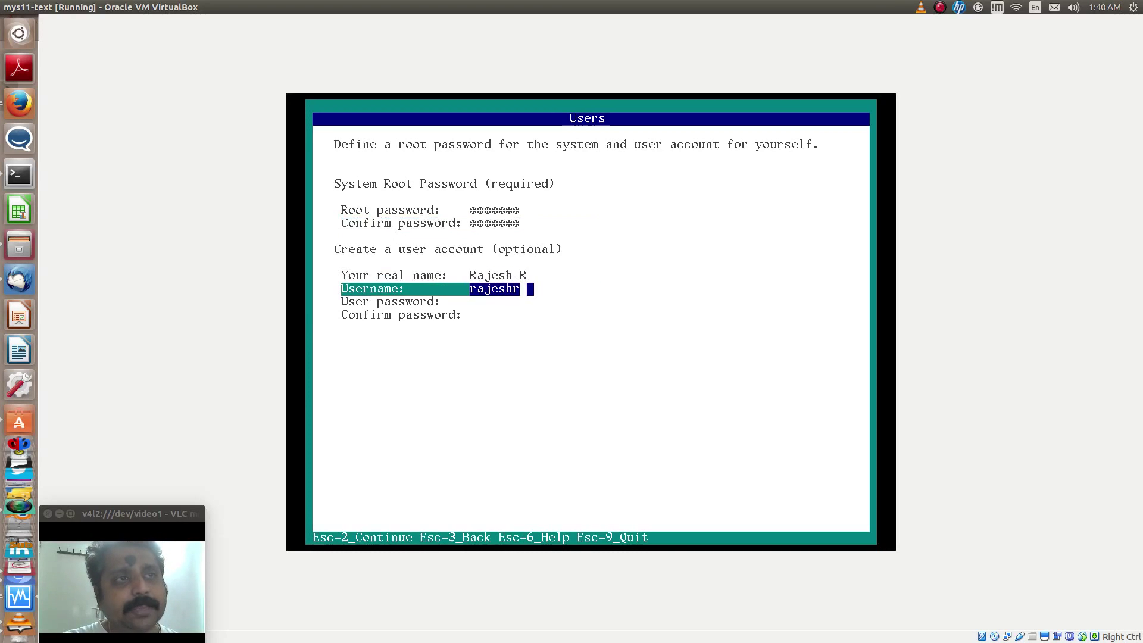
pyautogui.press('Return')
pyautogui.write('*******')
pyautogui.press('Return')
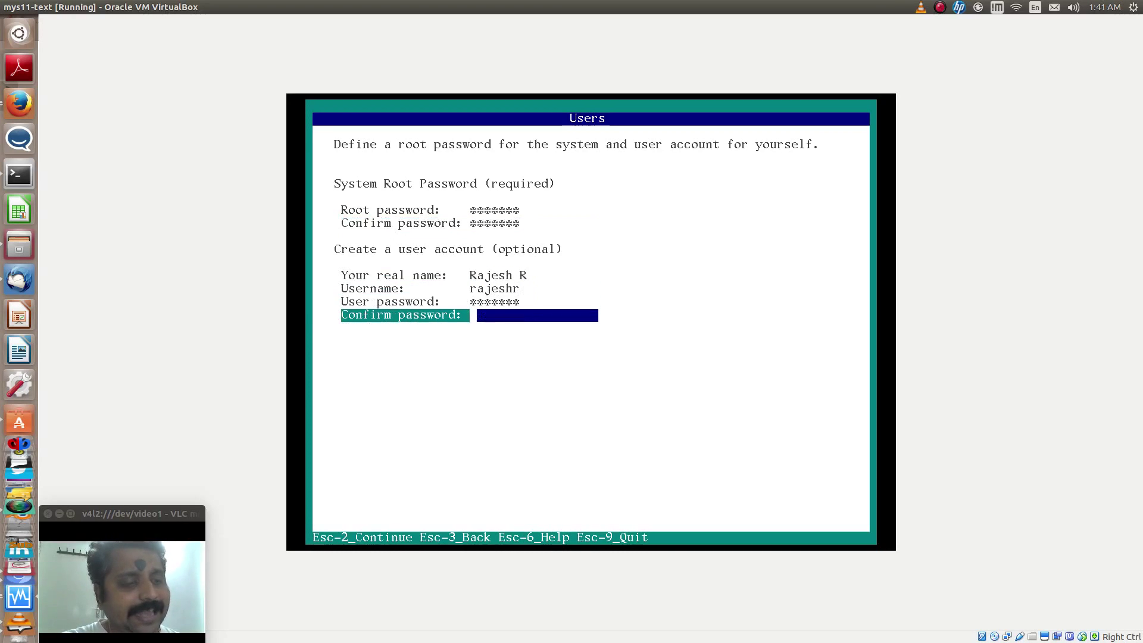
pyautogui.write('*******')
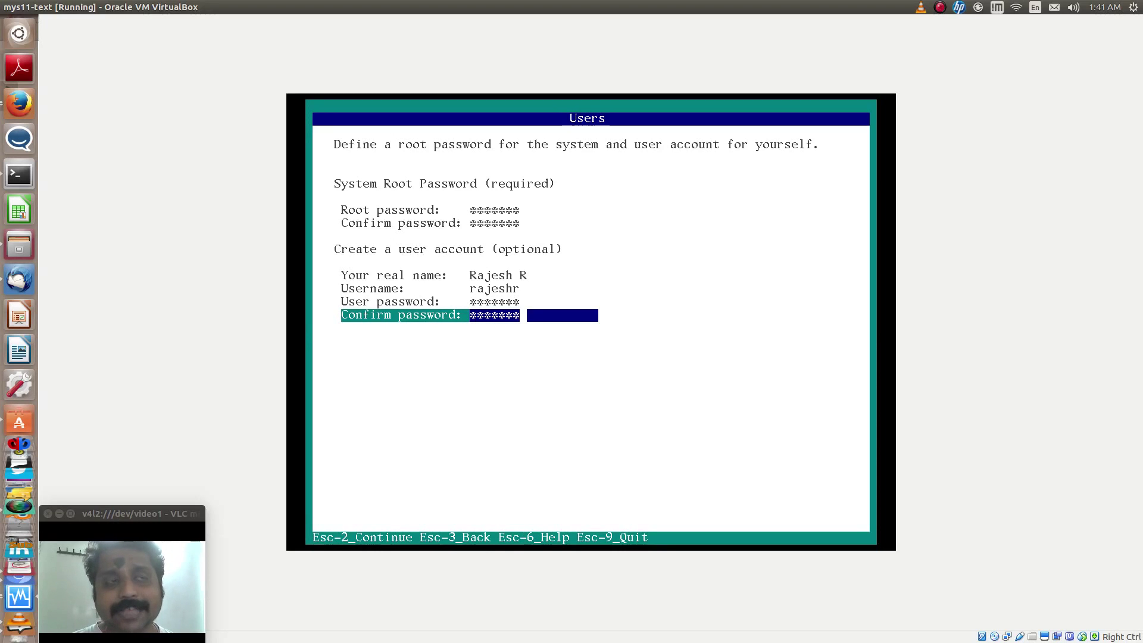
# Accept the users settings, keep the default support registration email and No proxy
pyautogui.press('F2')
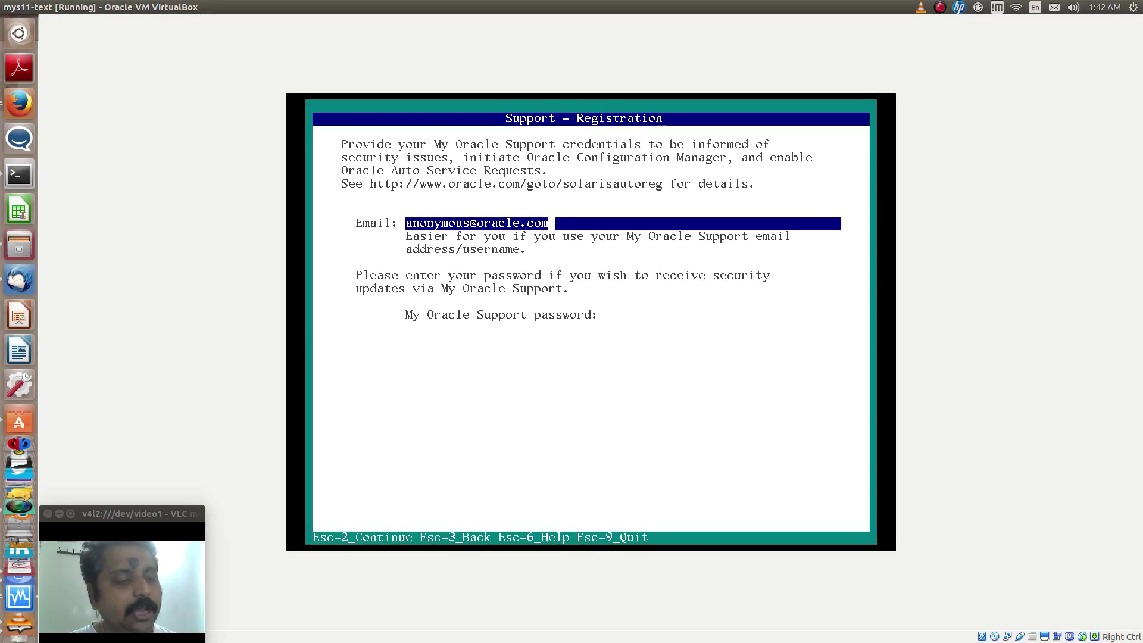
pyautogui.write('2')
pyautogui.press('BackSpace')
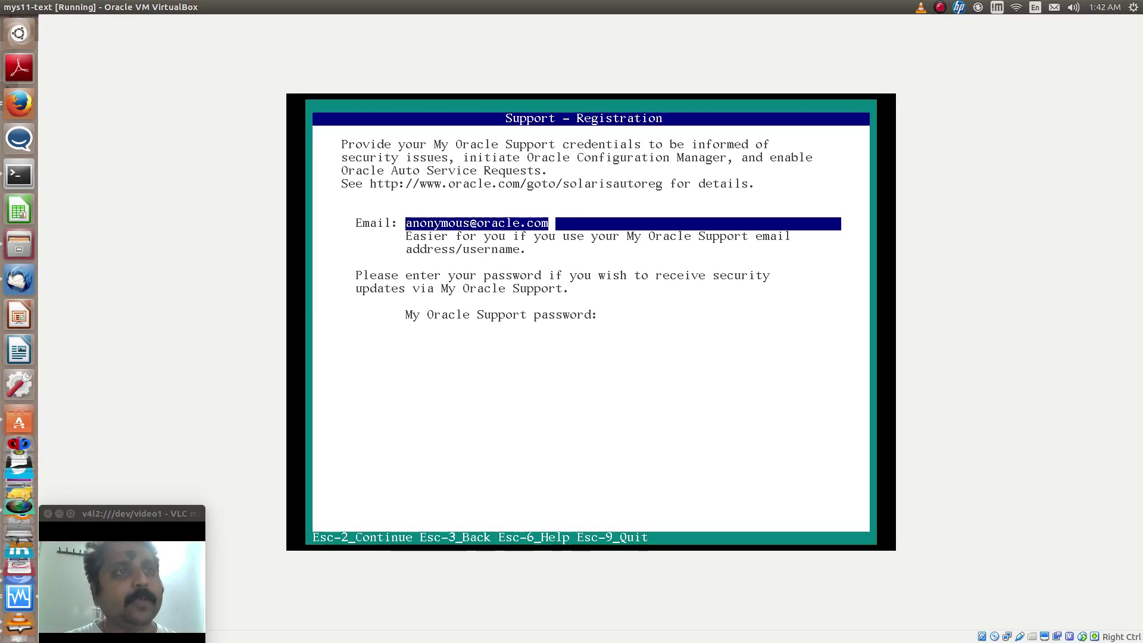
pyautogui.press('F2')
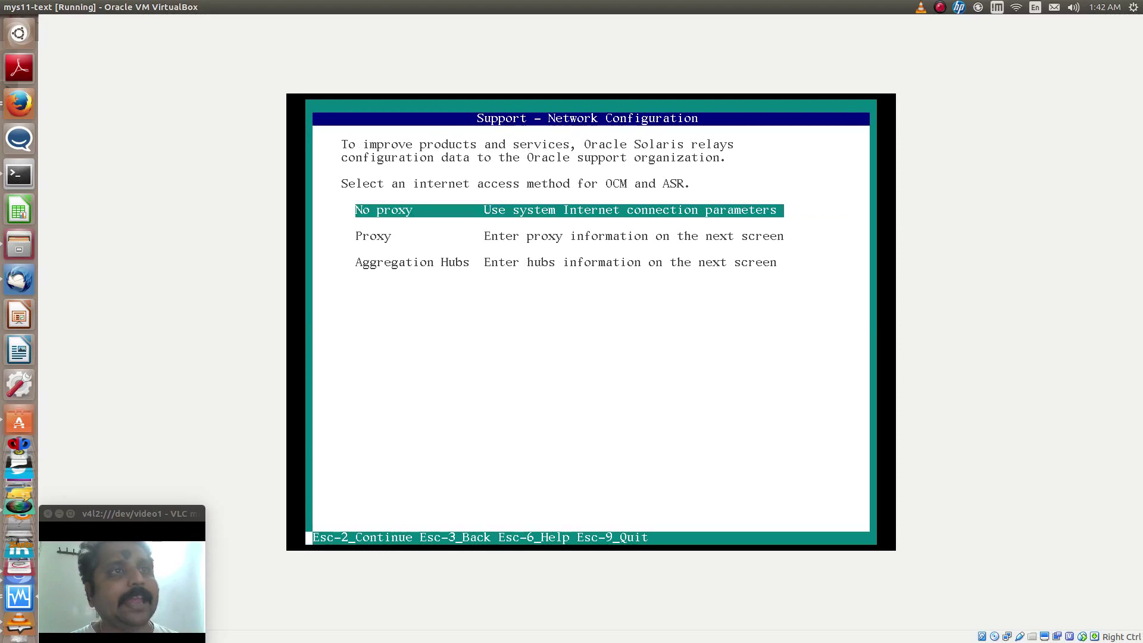
pyautogui.press('F2')
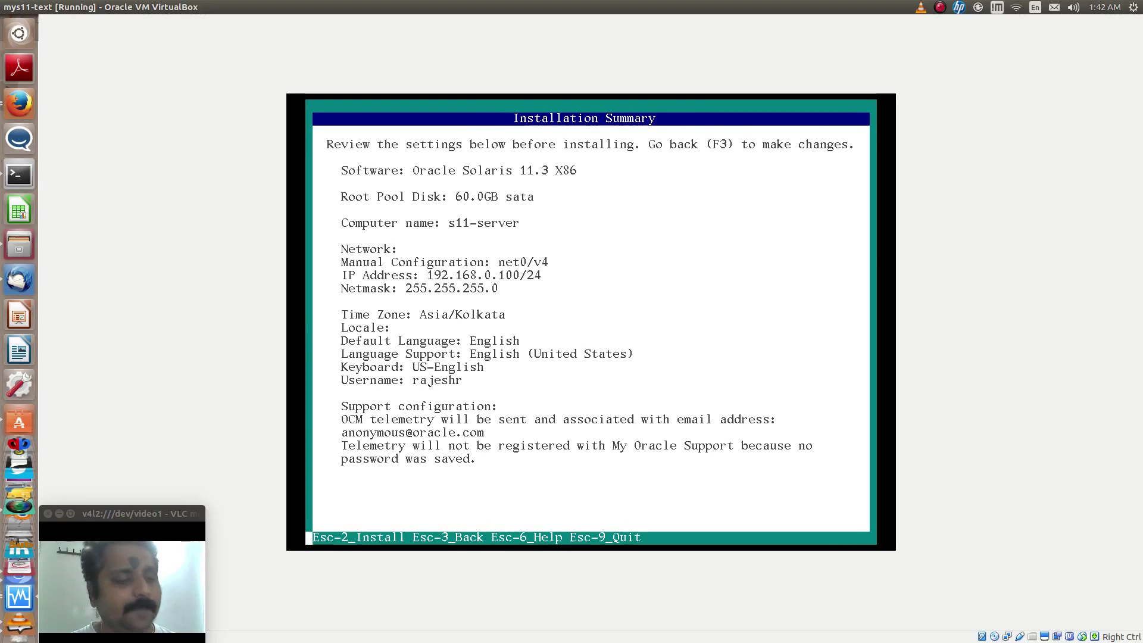
# Start the Oracle Solaris 11.3 installation from the Installation Summary screen
pyautogui.press('F2')
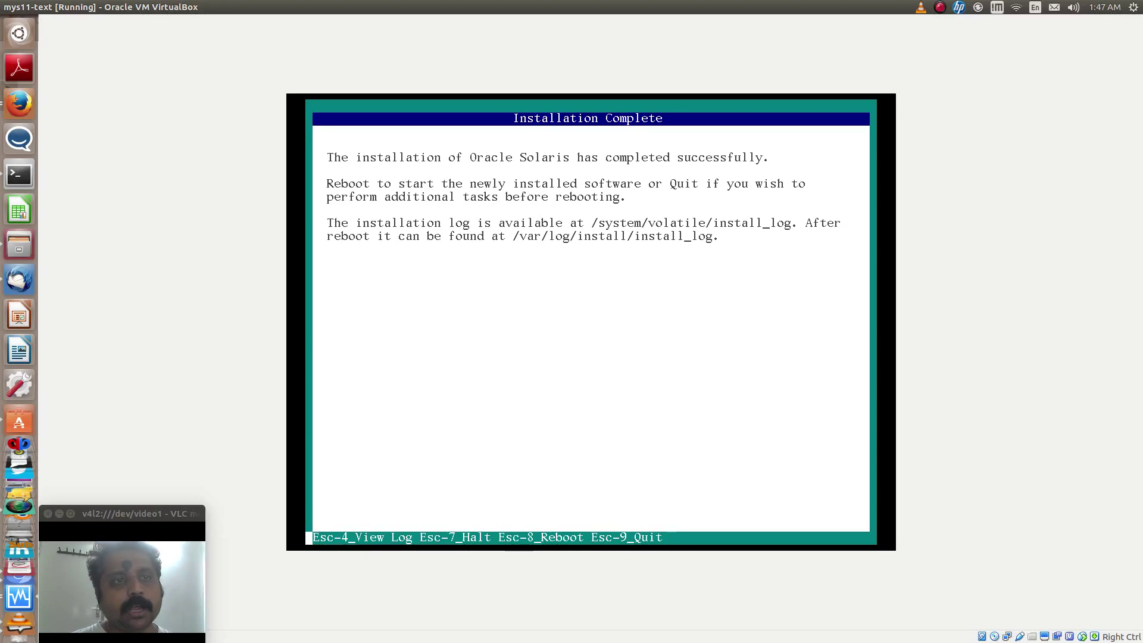
# Quit the finished installer and choose option 5 Reboot from the installation menu
pyautogui.press('Escape')
pyautogui.press('8')
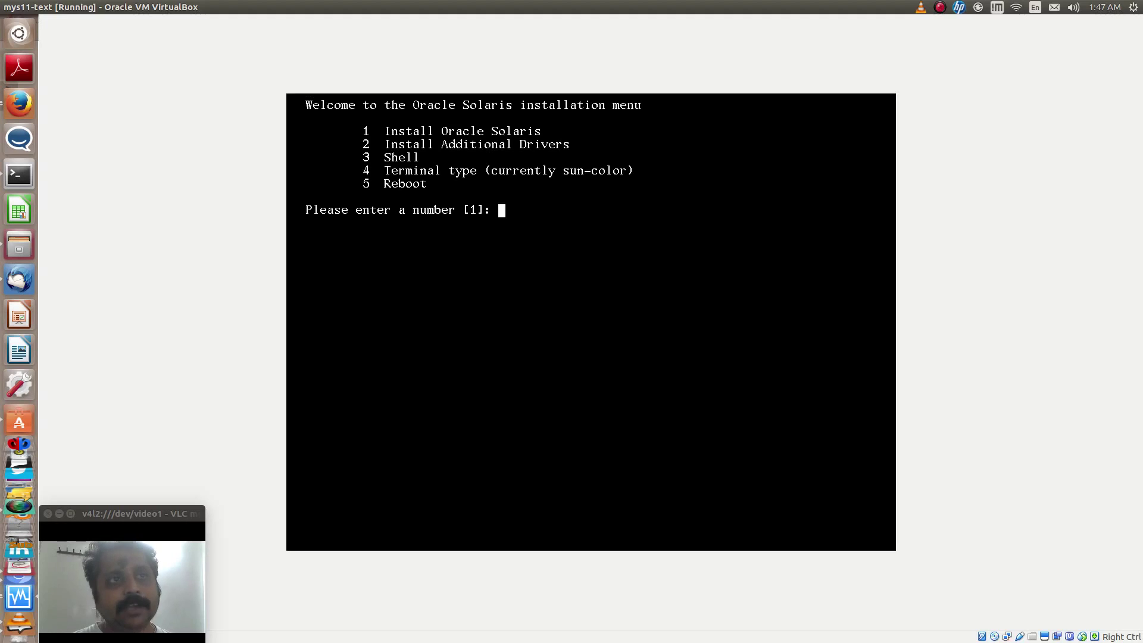
pyautogui.press('5')
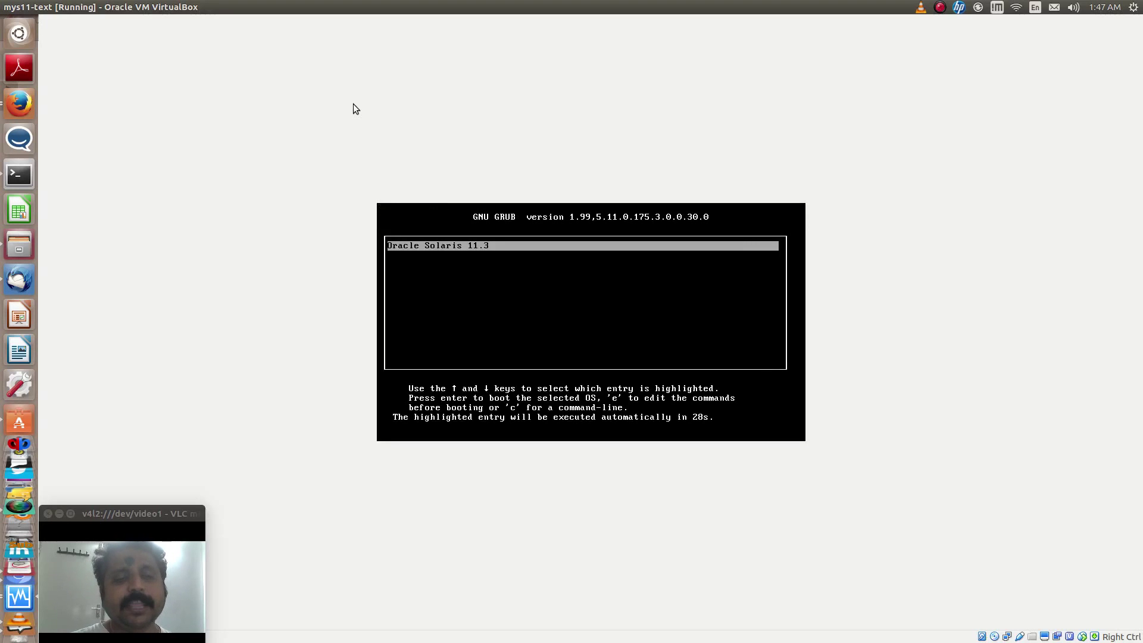
# Stop the GRUB countdown and boot the Oracle Solaris 11.3 entry
pyautogui.press('Return')
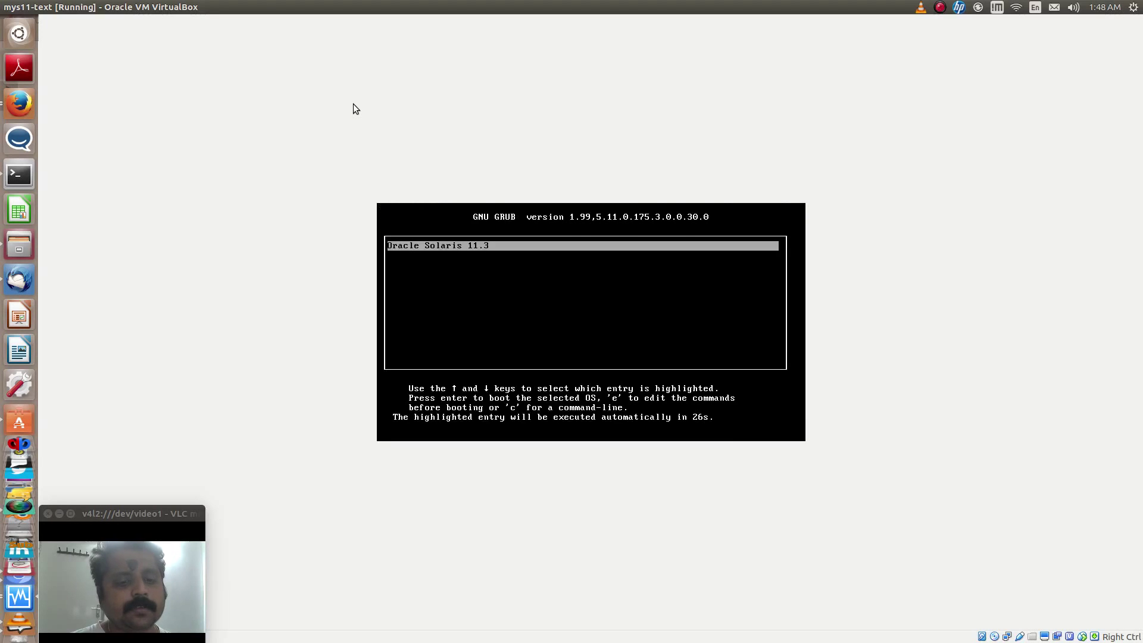
pyautogui.press('Return')
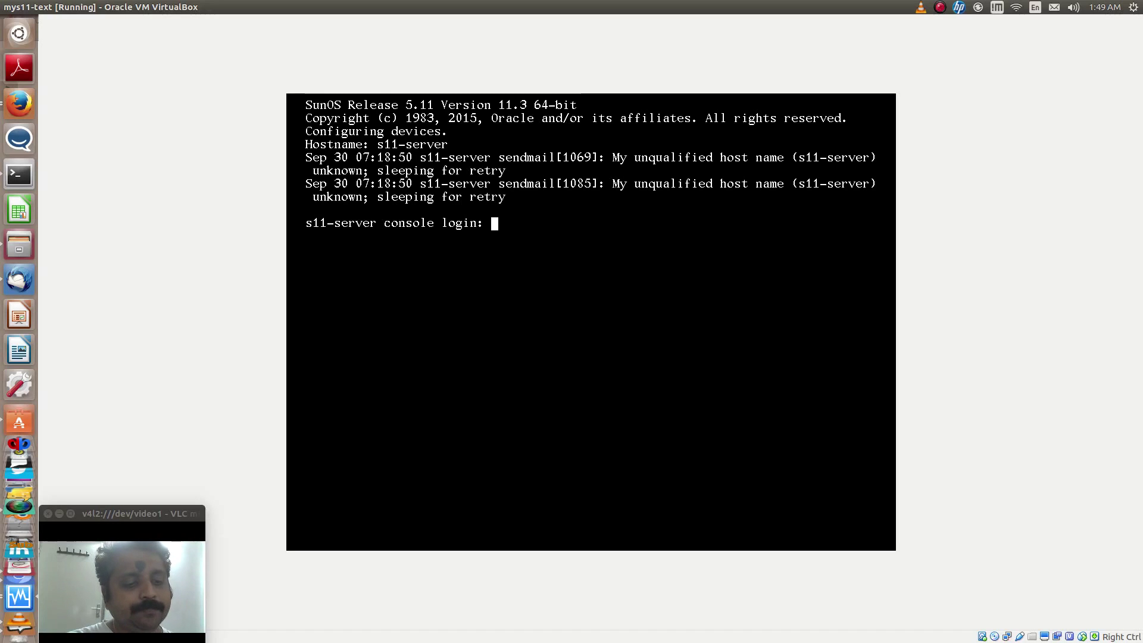
# Attempt a console login as root, which is refused as a role
pyautogui.write('root')
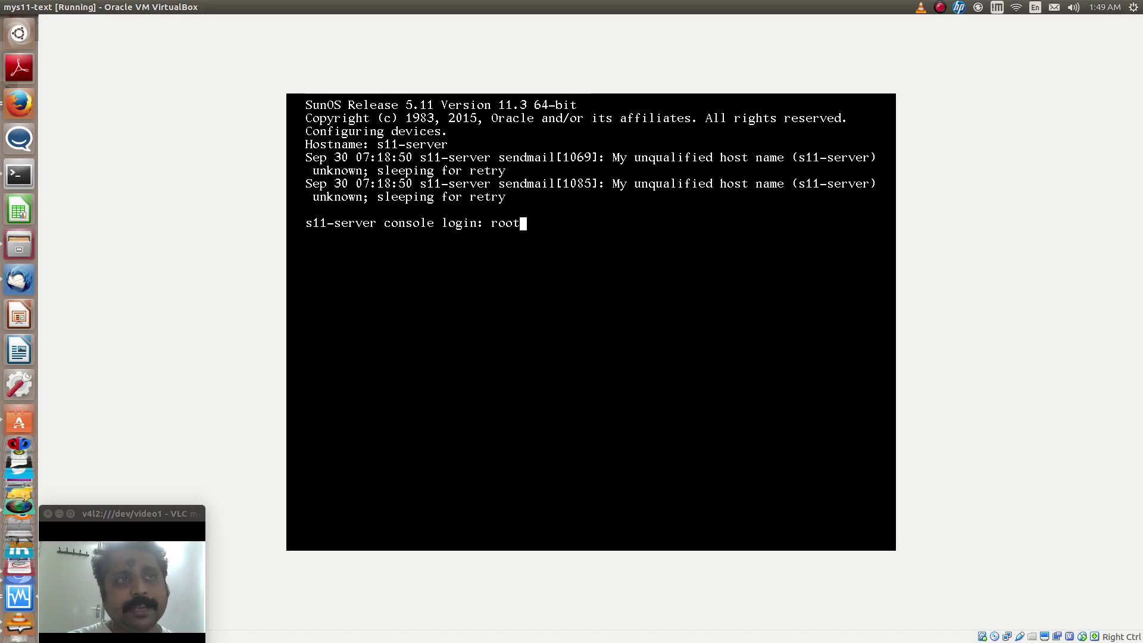
pyautogui.press('Return')
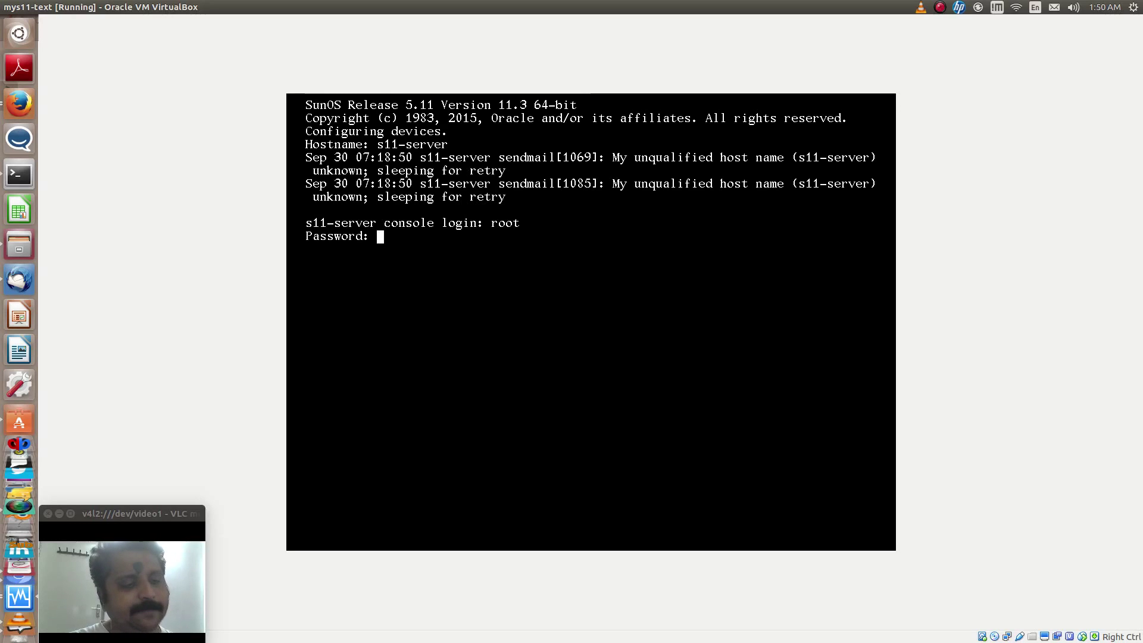
pyautogui.press('Return')
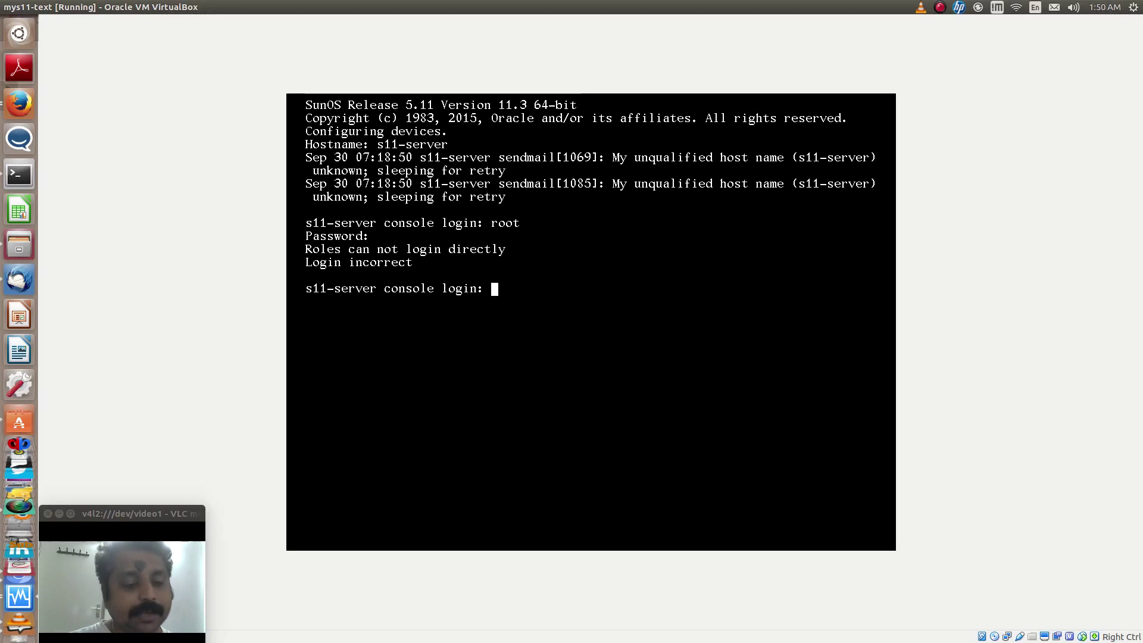
# Log in at the console with the new user's username and password
pyautogui.write('rajeshr')
pyautogui.press('Return')
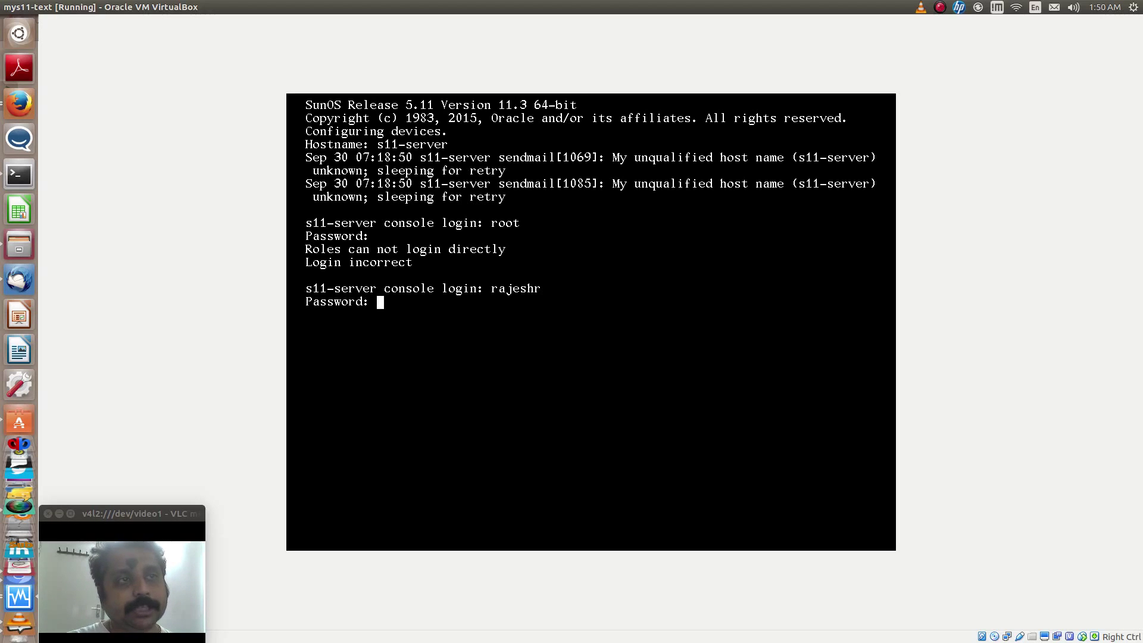
pyautogui.press('Return')
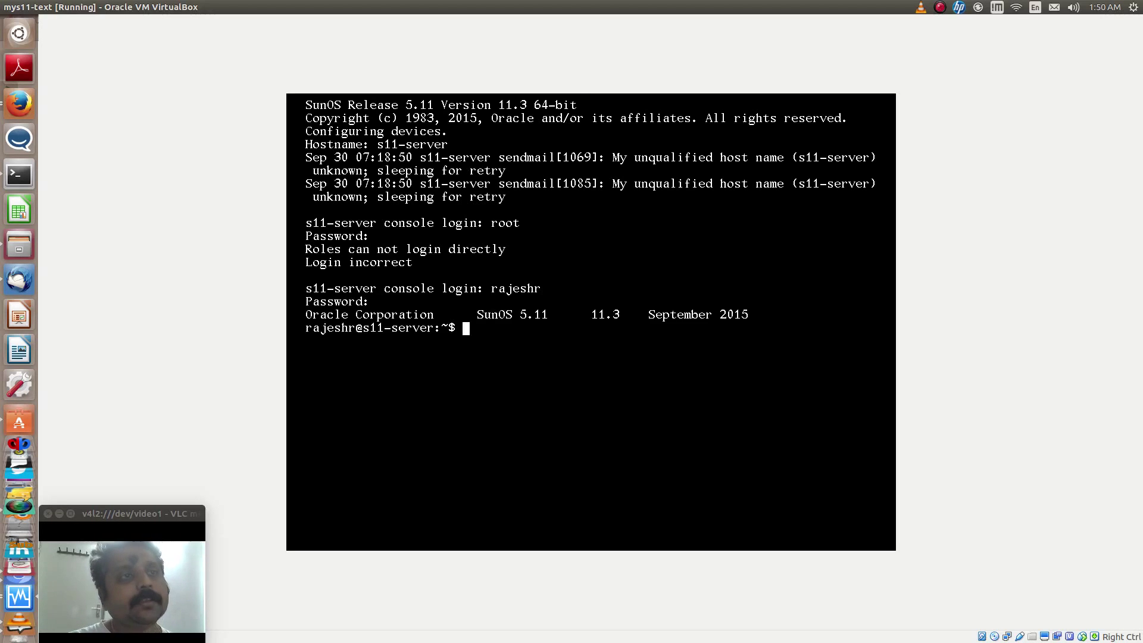
# Clear the console and list the VM's IP addresses with ipadm show-addr
pyautogui.write('clear')
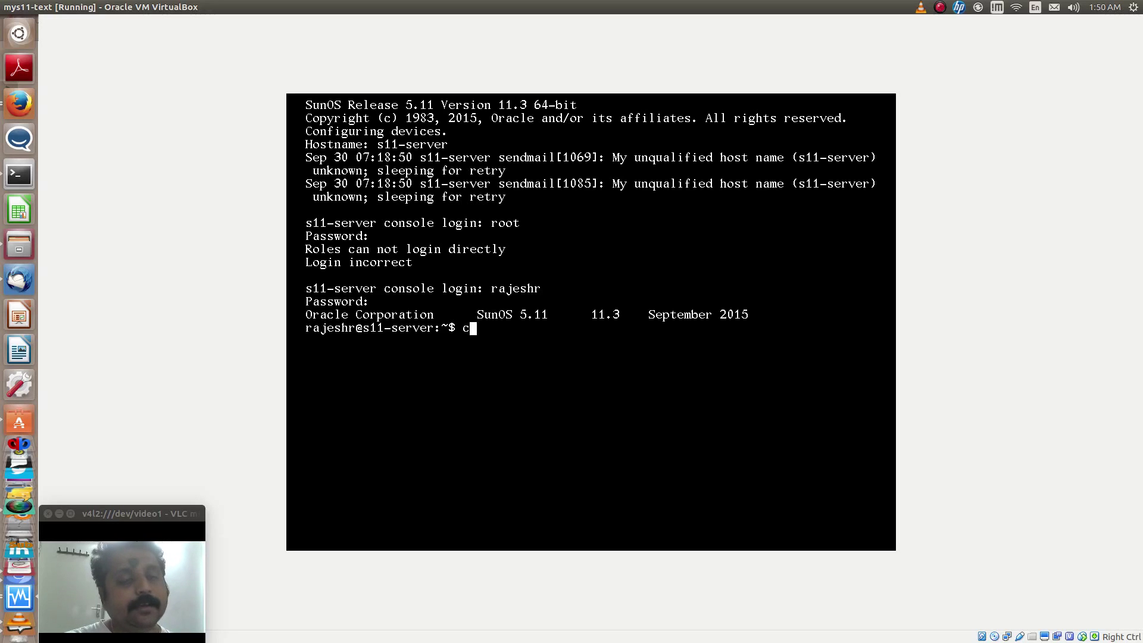
pyautogui.press('Return')
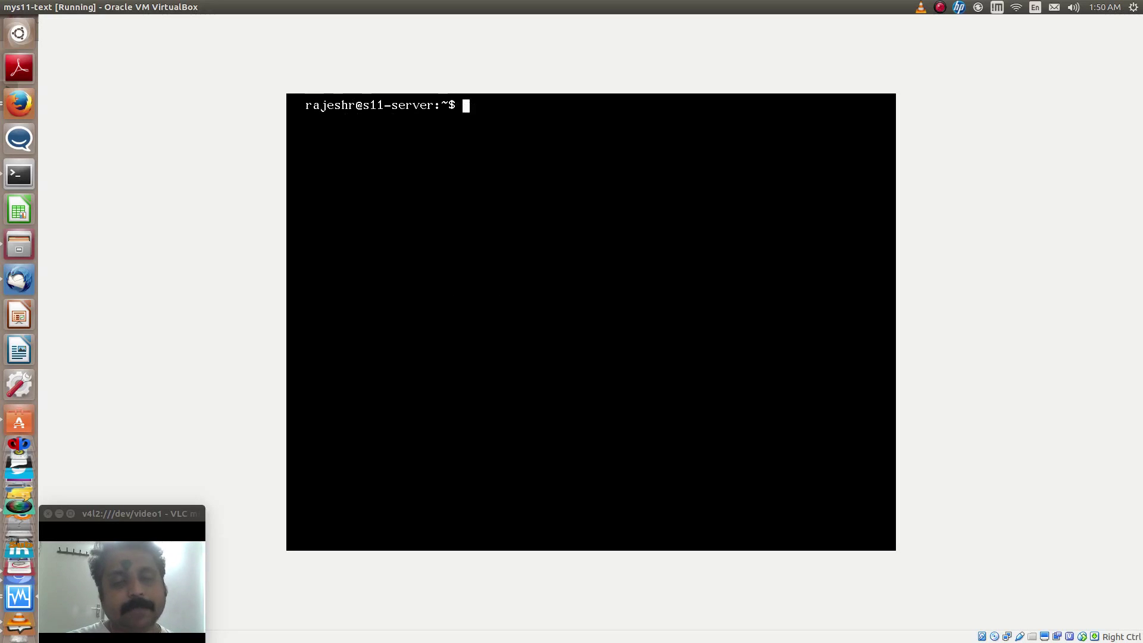
pyautogui.write('ipadm ')
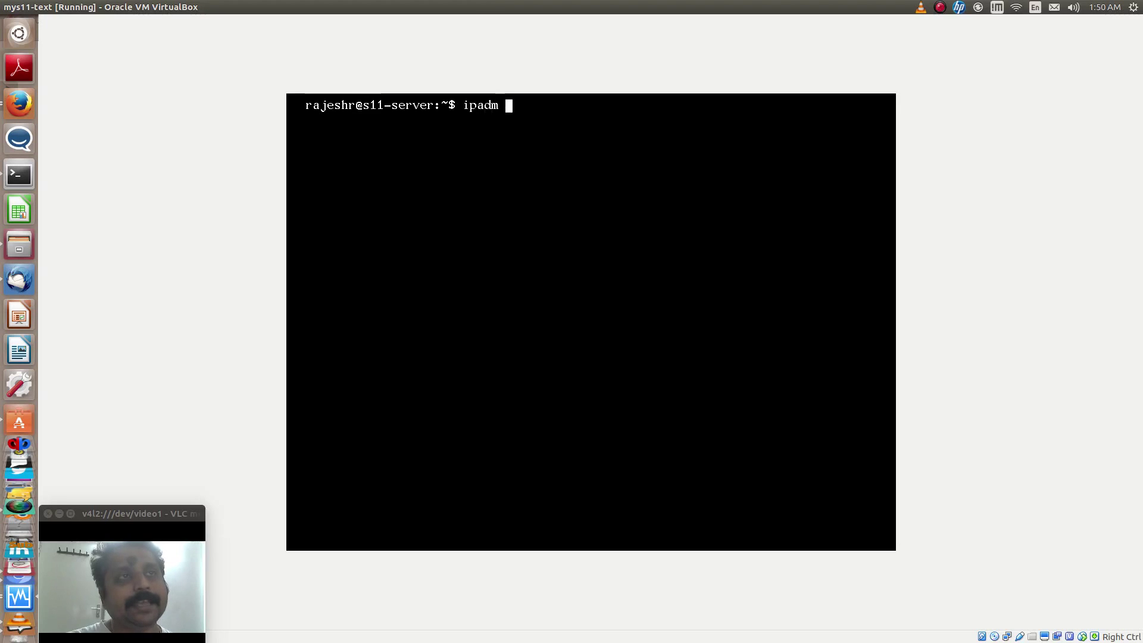
pyautogui.write('show-addr')
pyautogui.press('Return')
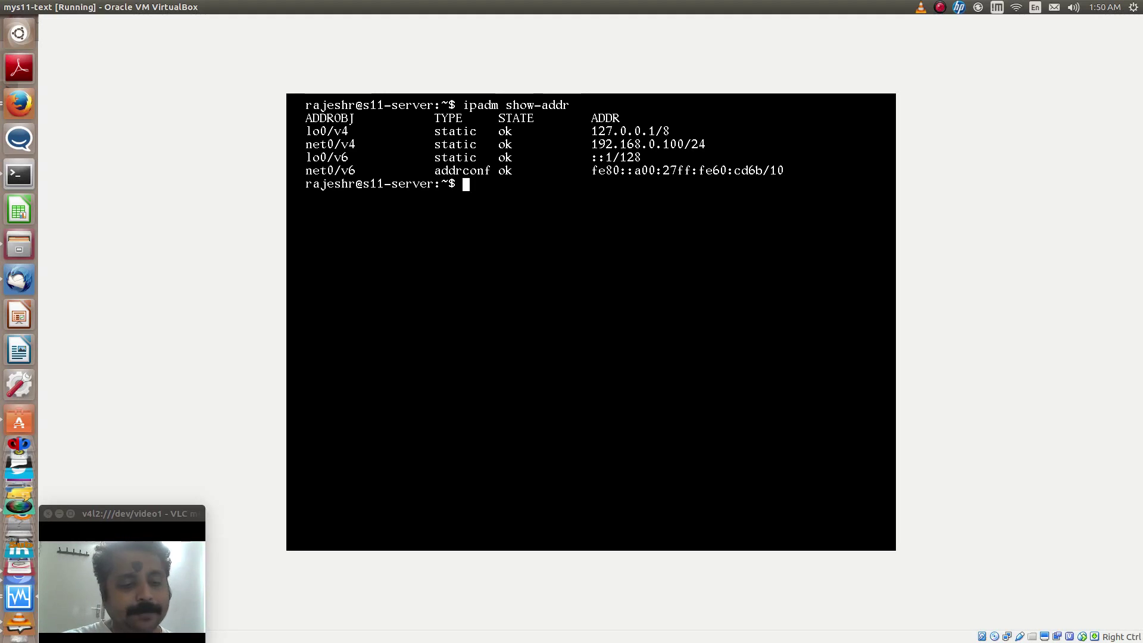
# Display the release with cat /etc/release, show the hostname, then clear the console
pyautogui.write('cat /etc/release')
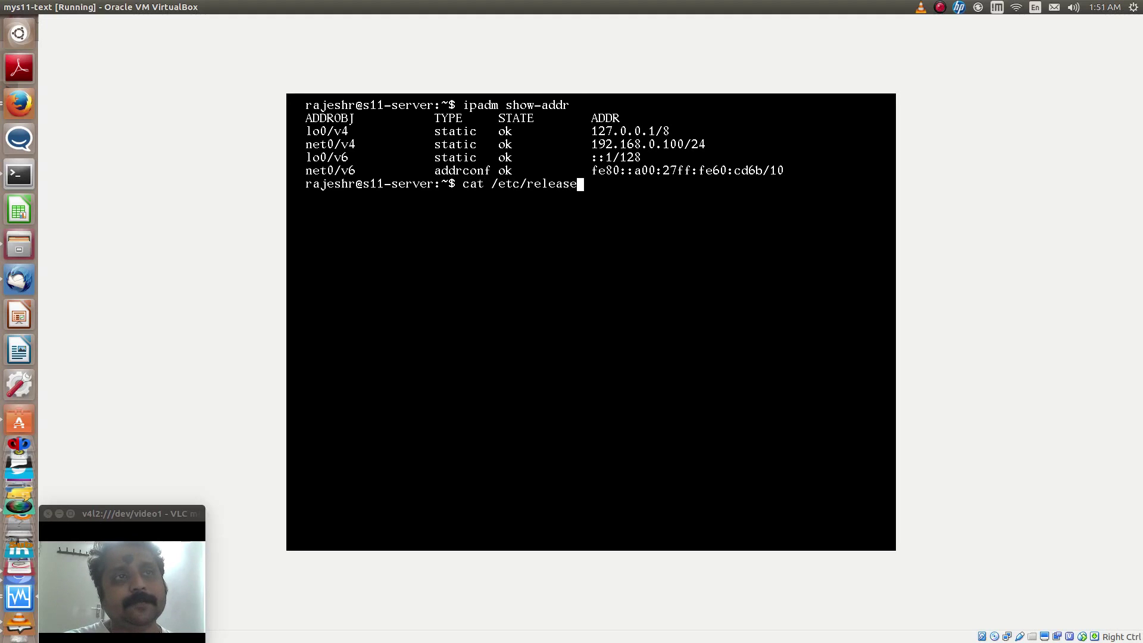
pyautogui.press('Return')
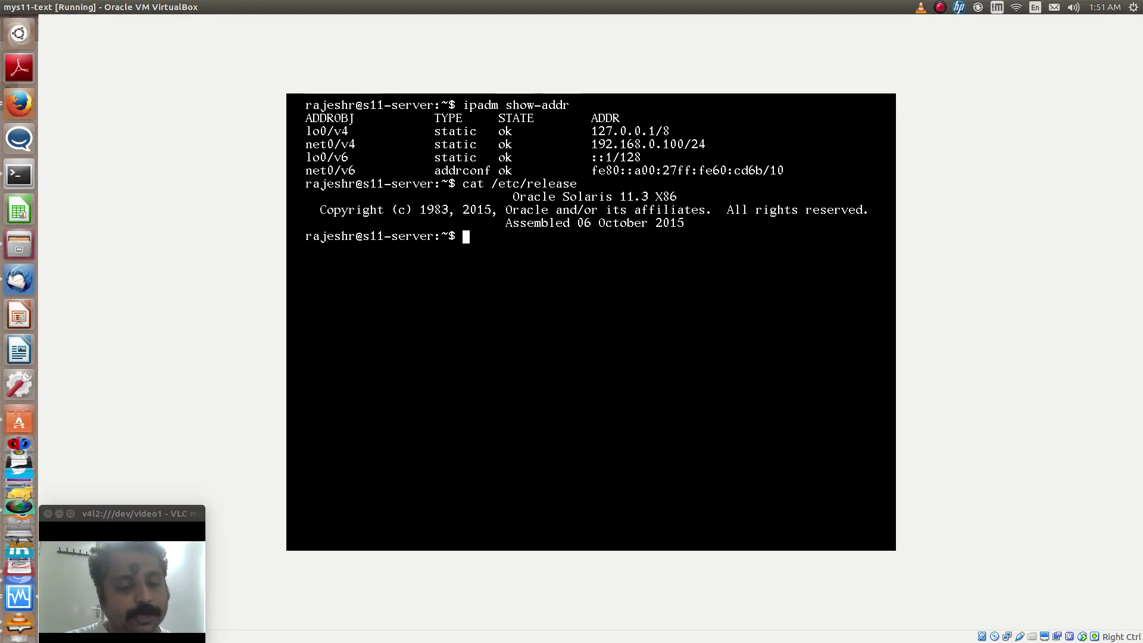
pyautogui.write('hostname')
pyautogui.press('Return')
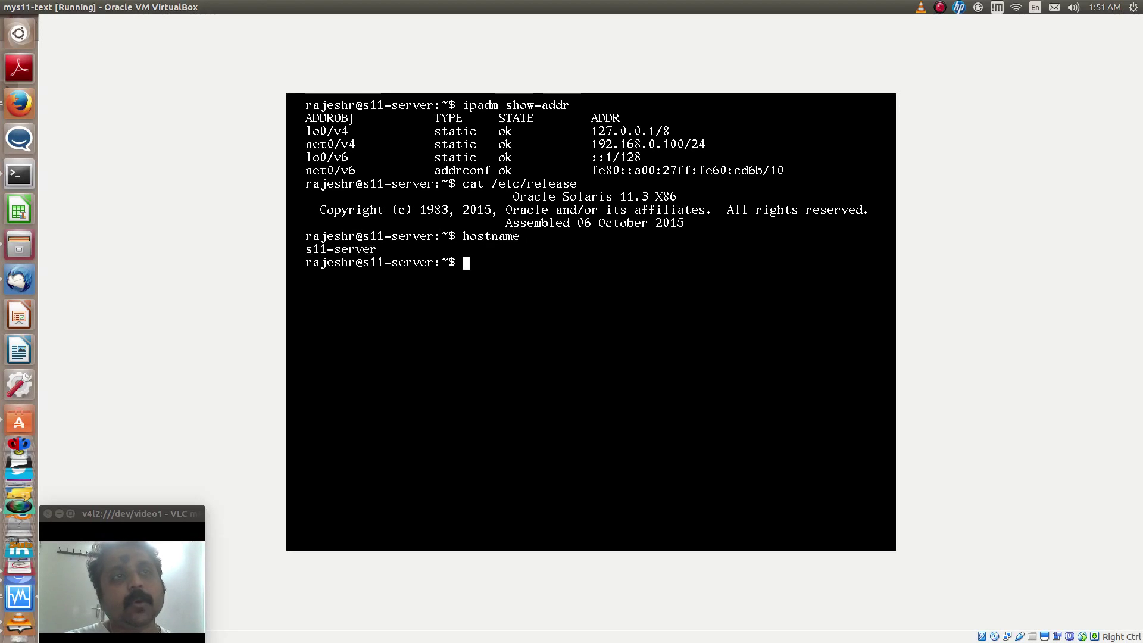
pyautogui.write('clear')
pyautogui.press('Return')
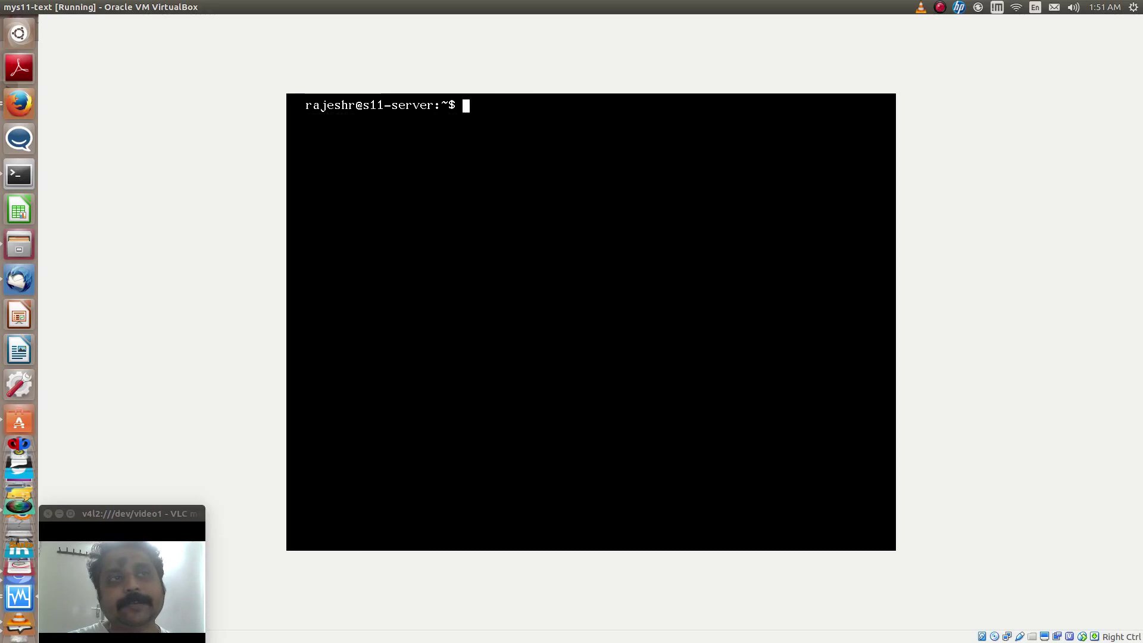